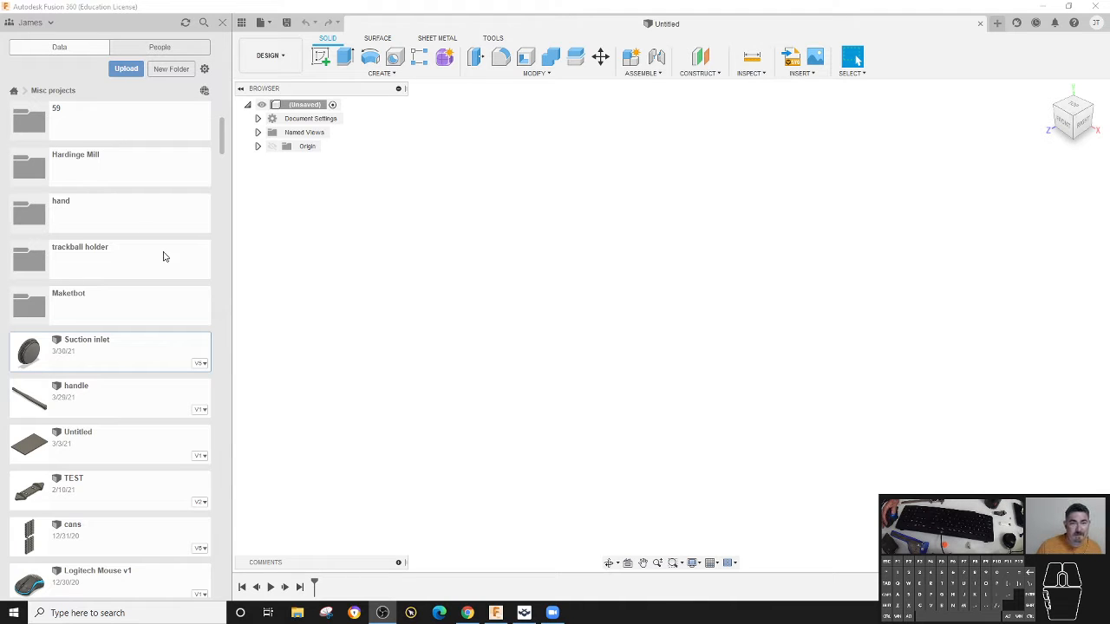
click(261, 359)
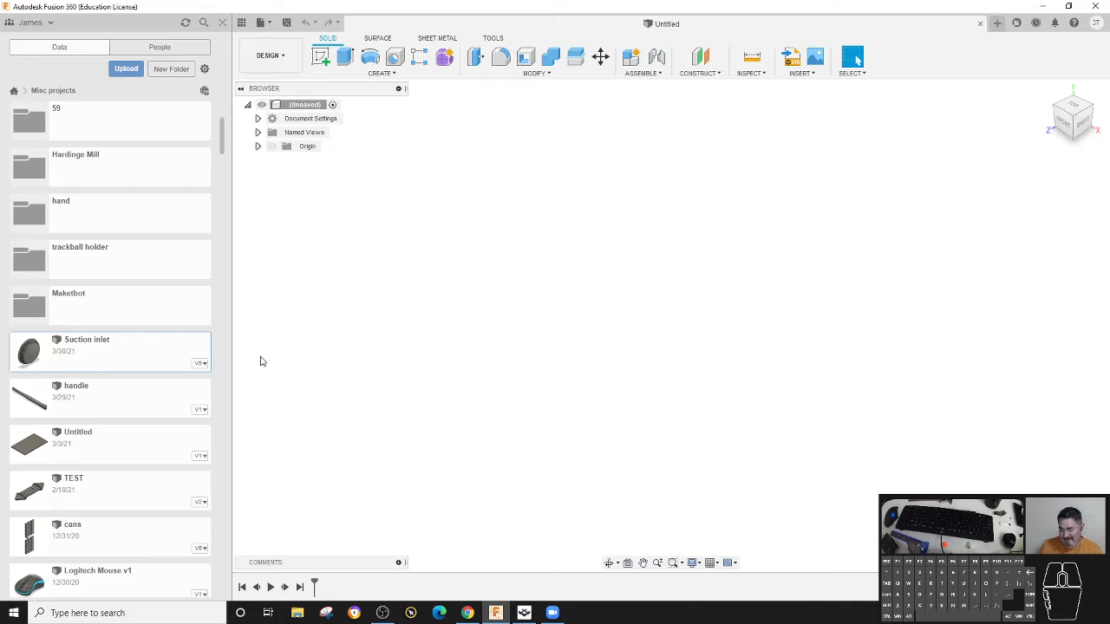
click(662, 194)
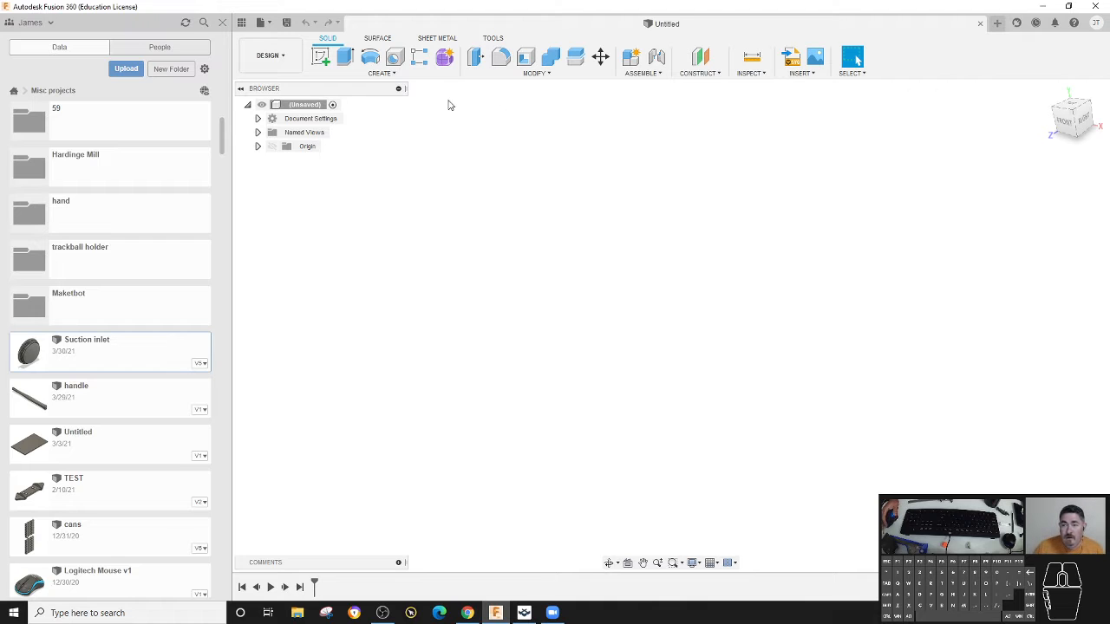
Step: Create a construction plane at a 45° angle about the Z axis and start a sketch on it
click(705, 67)
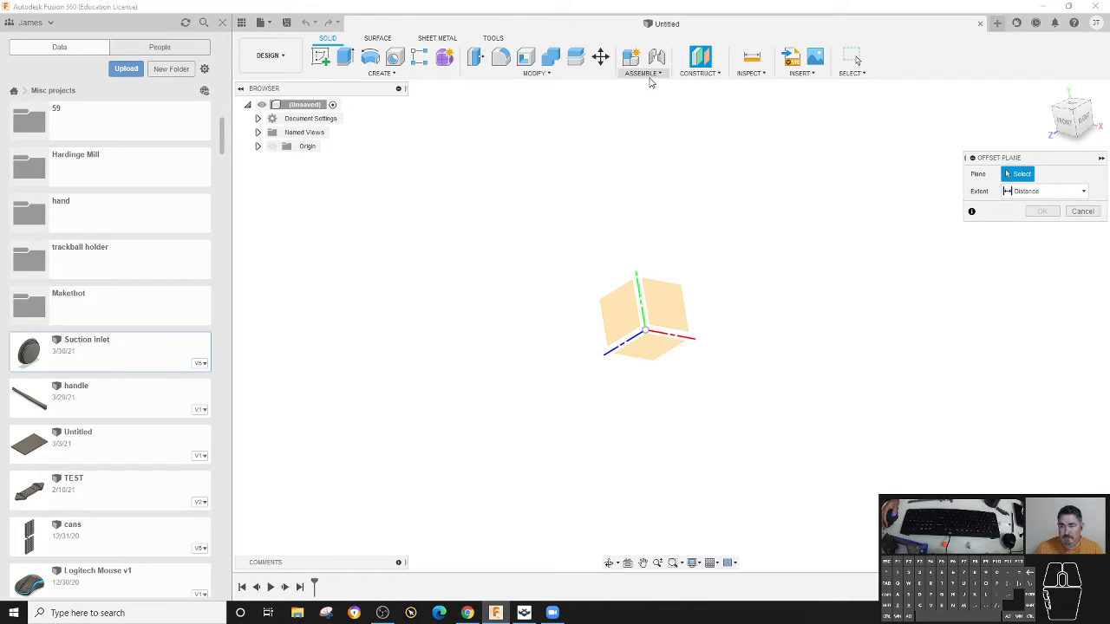
click(699, 73)
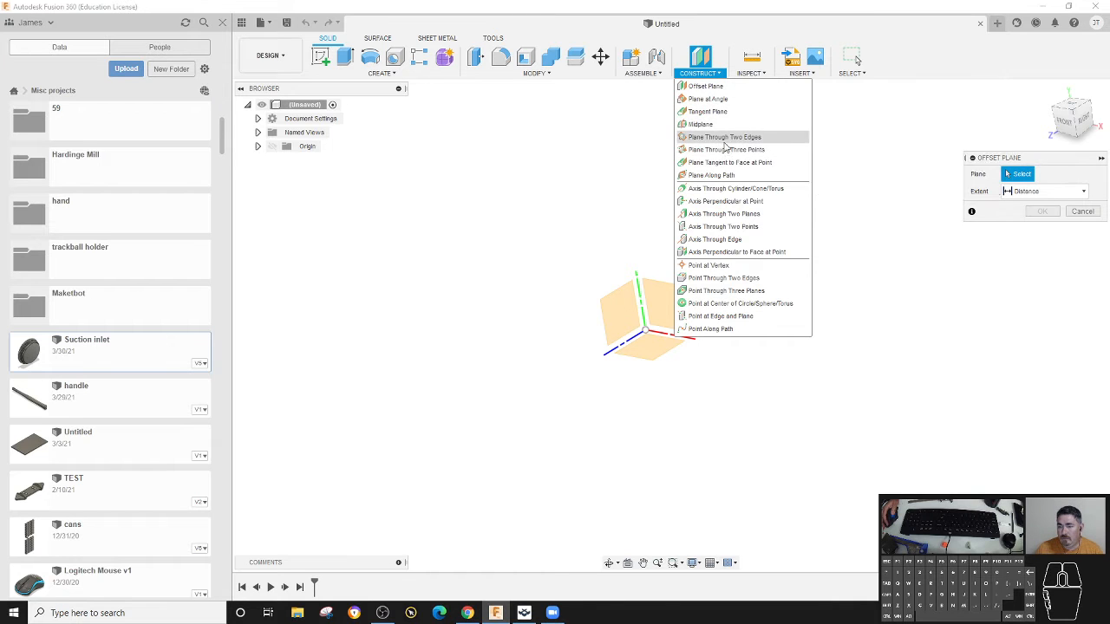
click(705, 99)
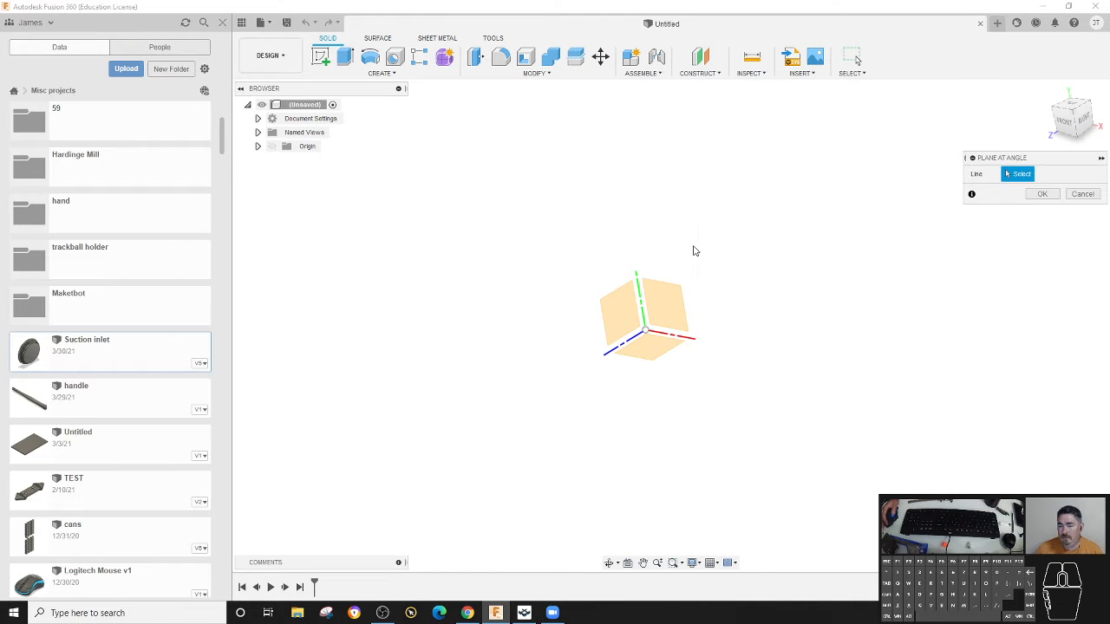
click(631, 341)
text(45)
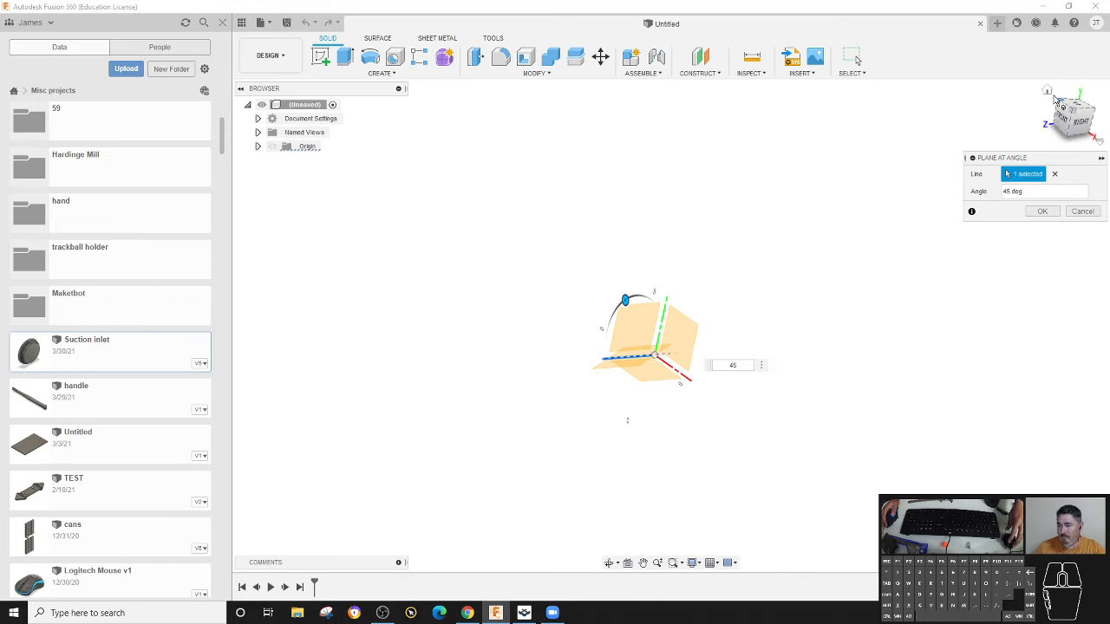
click(1047, 90)
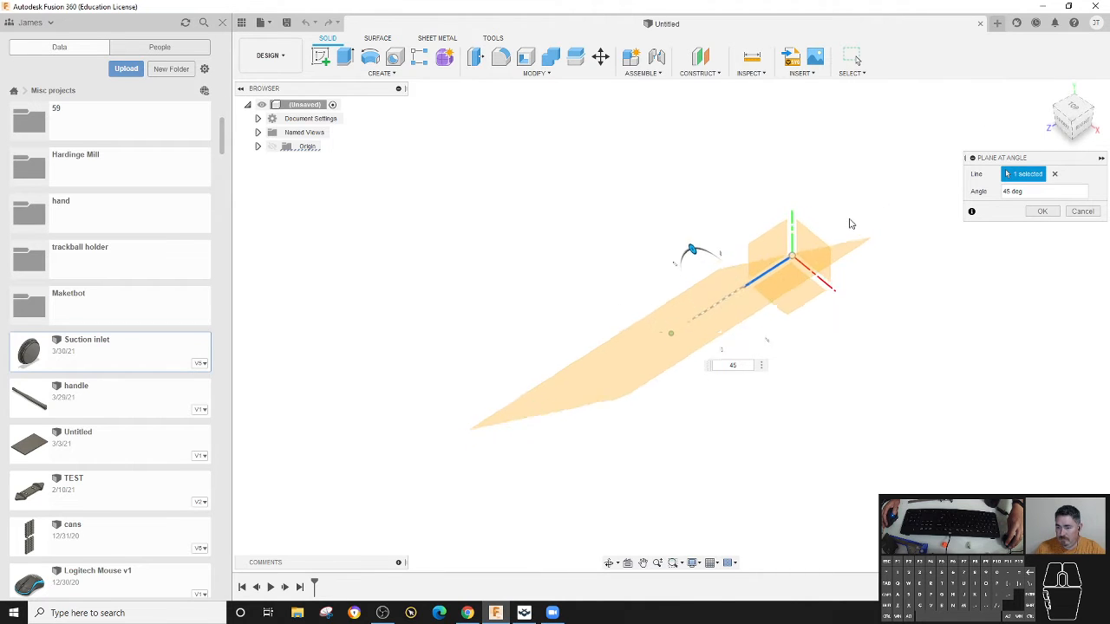
click(1042, 211)
click(320, 56)
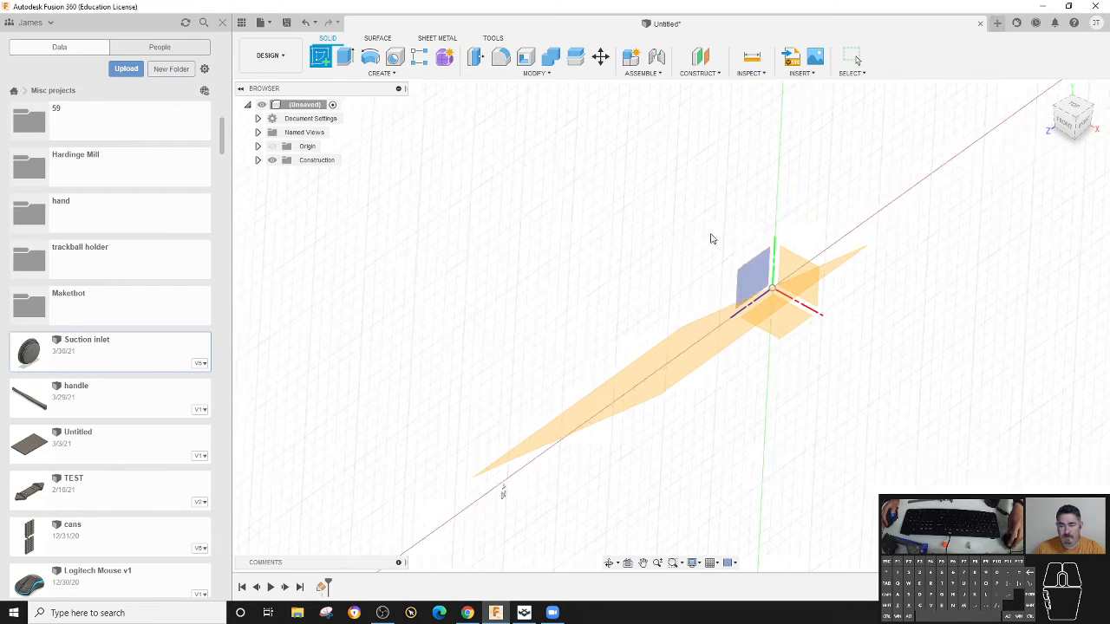
click(714, 354)
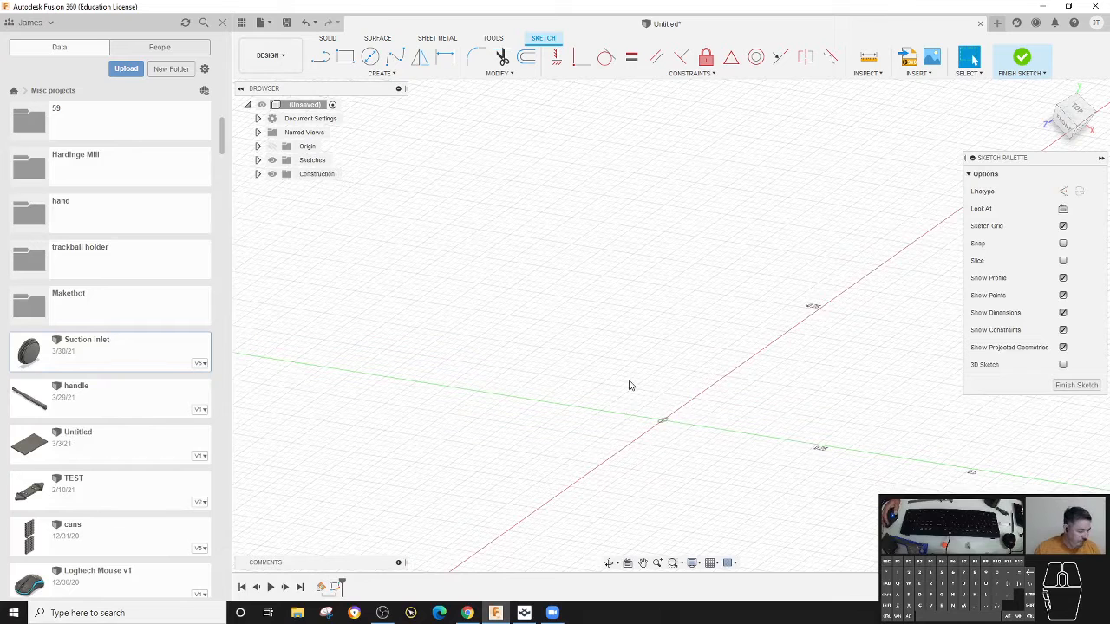
key(l)
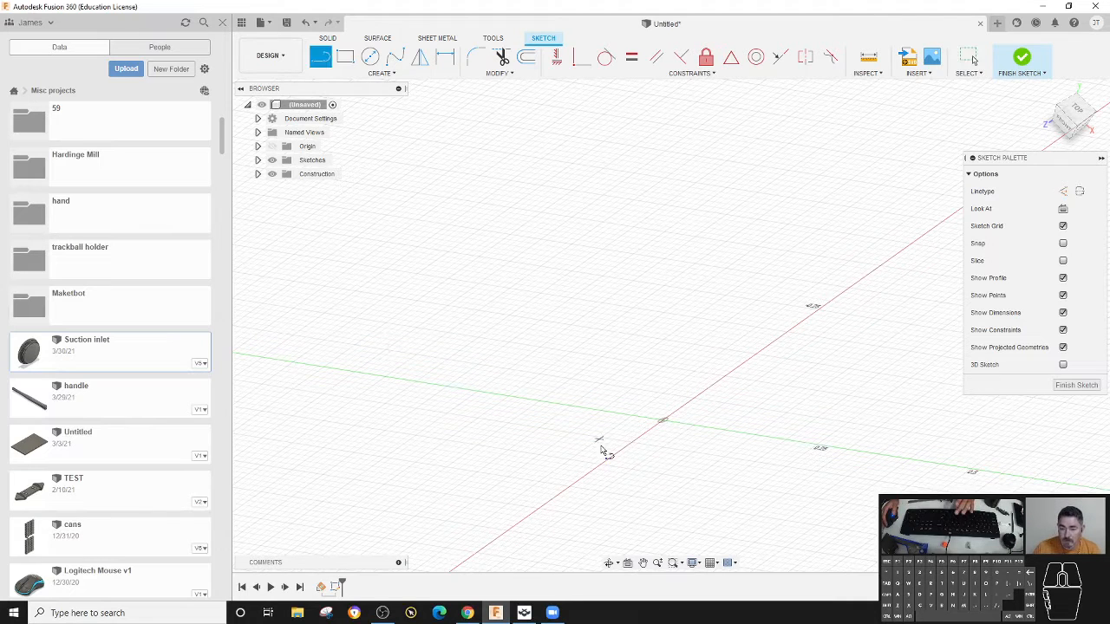
click(610, 463)
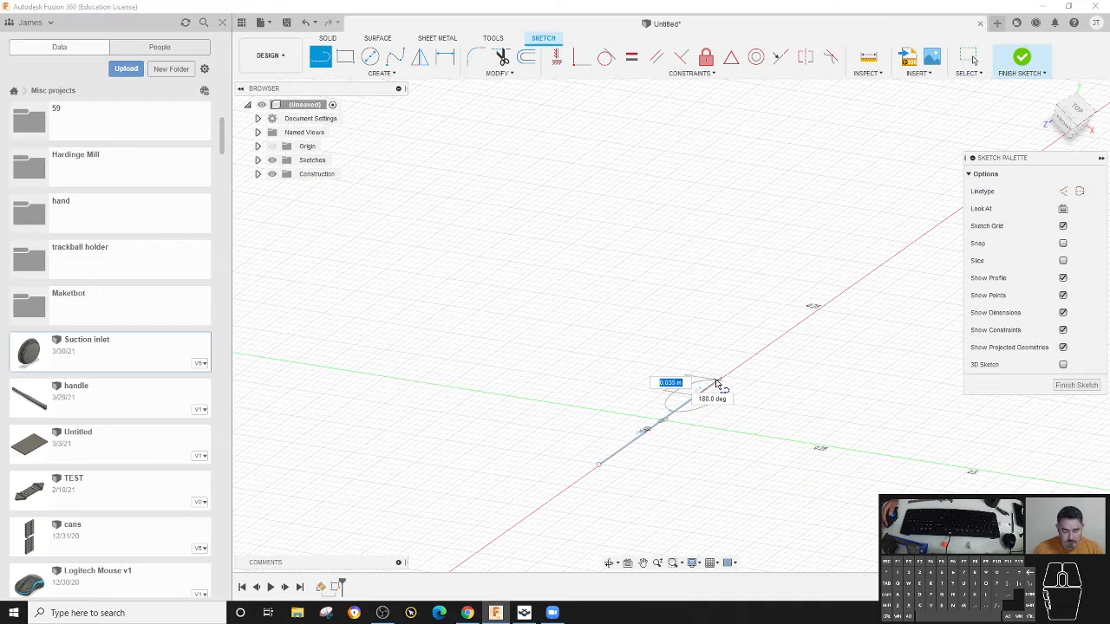
click(695, 398)
key(Escape)
key(ctrl+z)
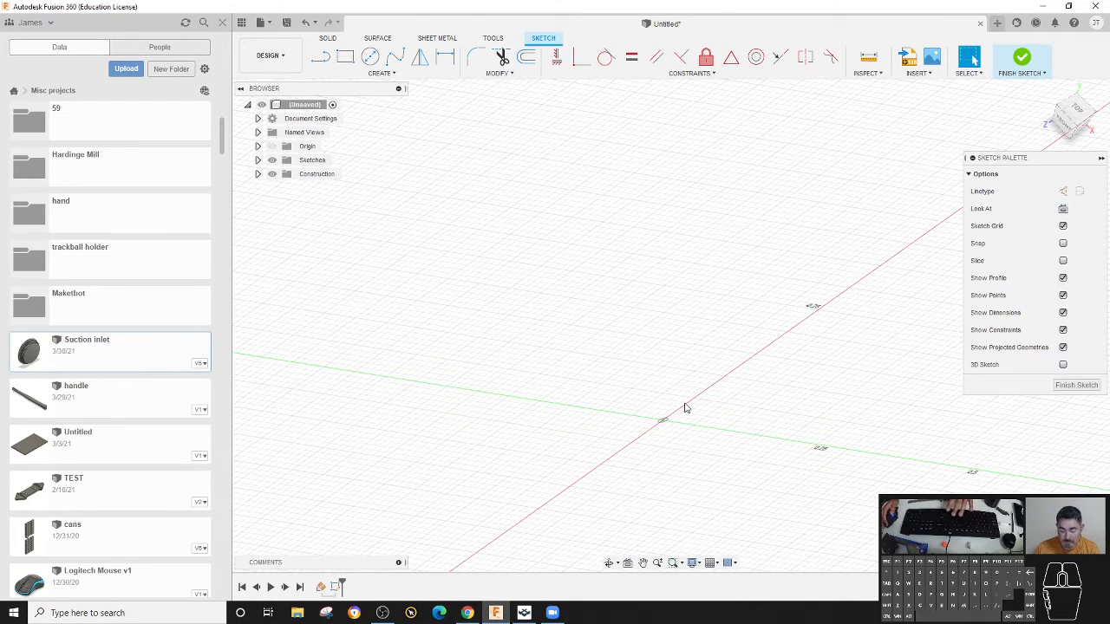
Step: Sketch a closed rounded profile from a base line along the red axis across the origin and three connected arcs
key(l)
click(604, 465)
click(699, 395)
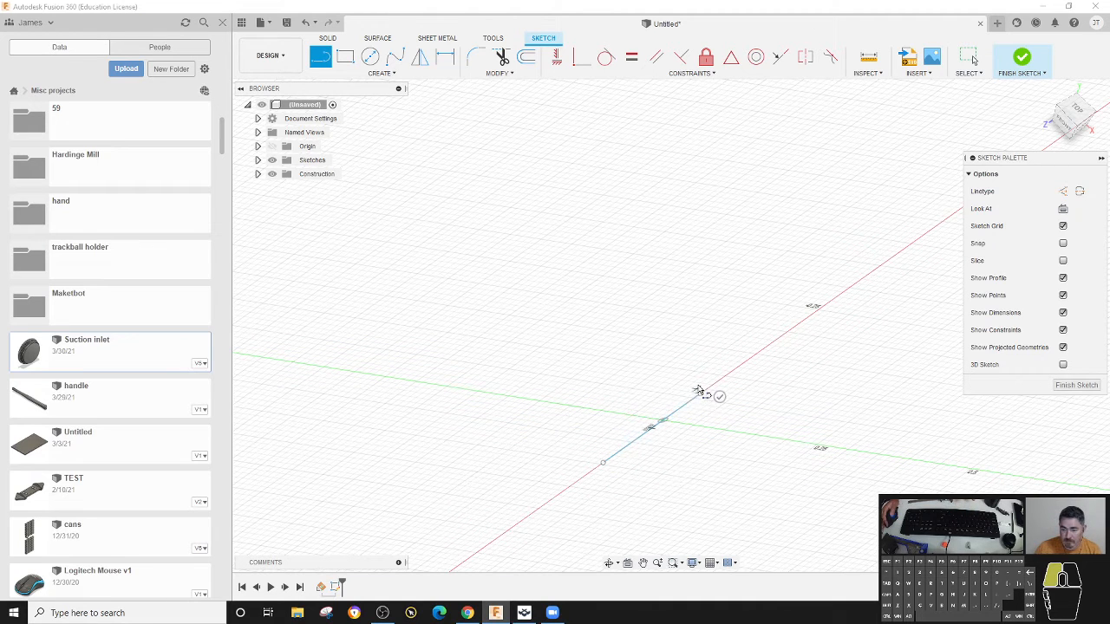
mouse_move(699, 395)
mouse_down()
mouse_move(642, 329)
mouse_move(665, 371)
mouse_up()
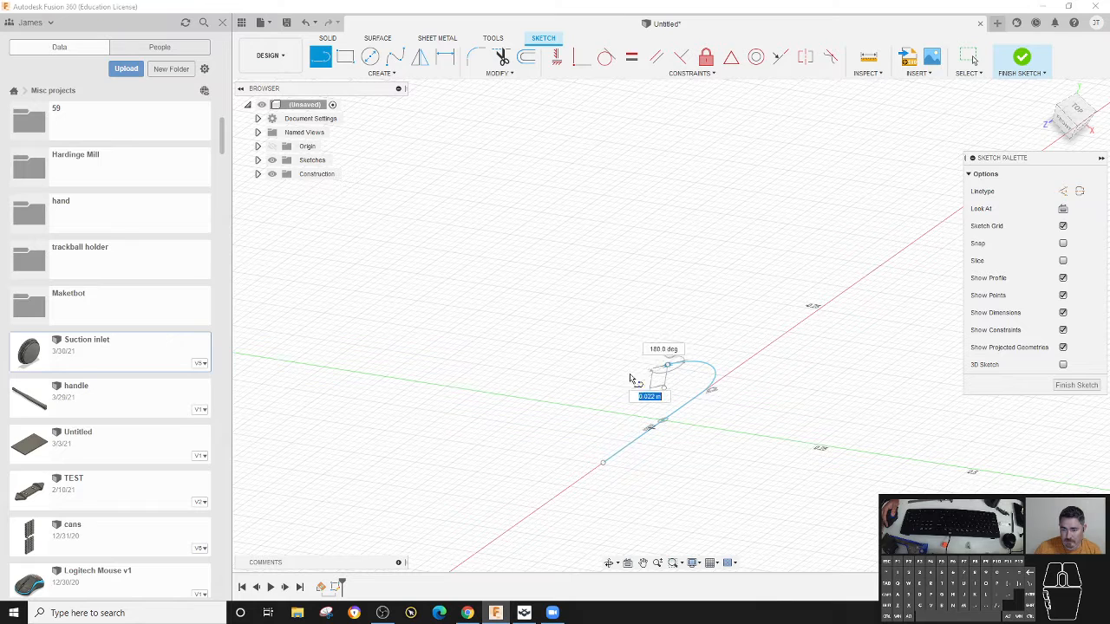
mouse_move(669, 371)
mouse_down()
mouse_move(599, 377)
mouse_move(552, 457)
mouse_move(525, 464)
mouse_move(550, 462)
mouse_move(599, 487)
mouse_move(604, 465)
mouse_up()
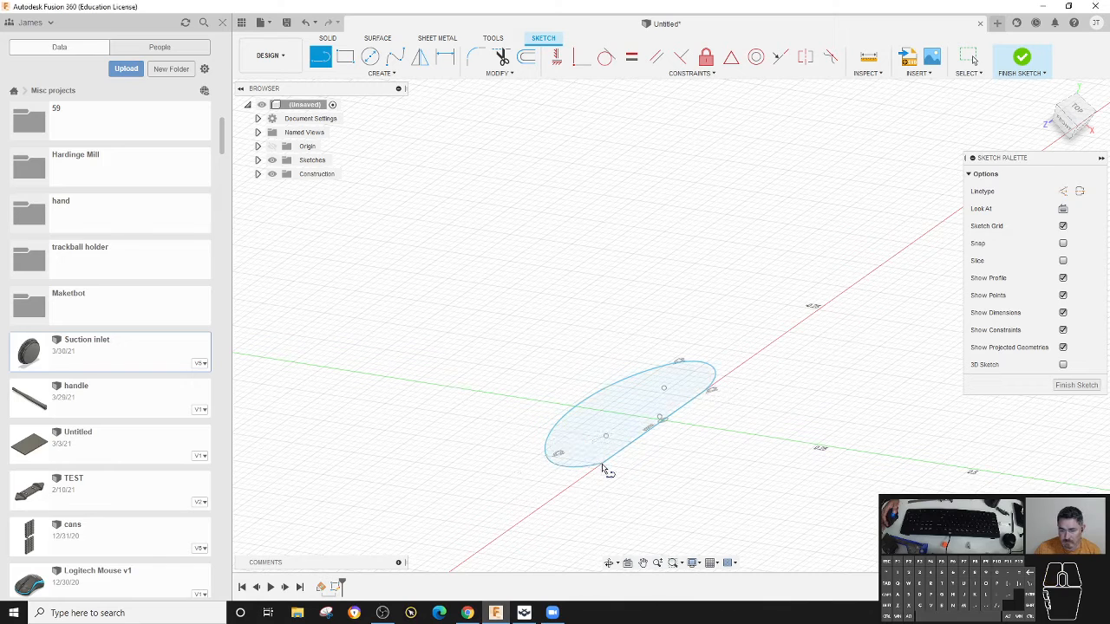
Step: Reshape the rounded profile by moving the junction points between its upper arc and the two end arcs
click(692, 380)
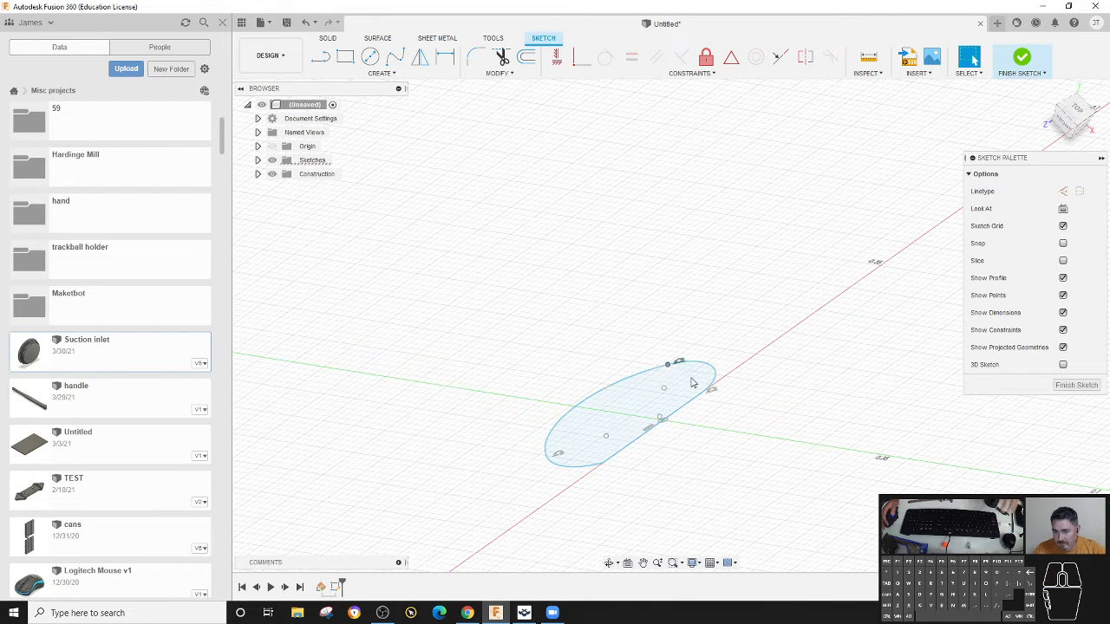
click(688, 376)
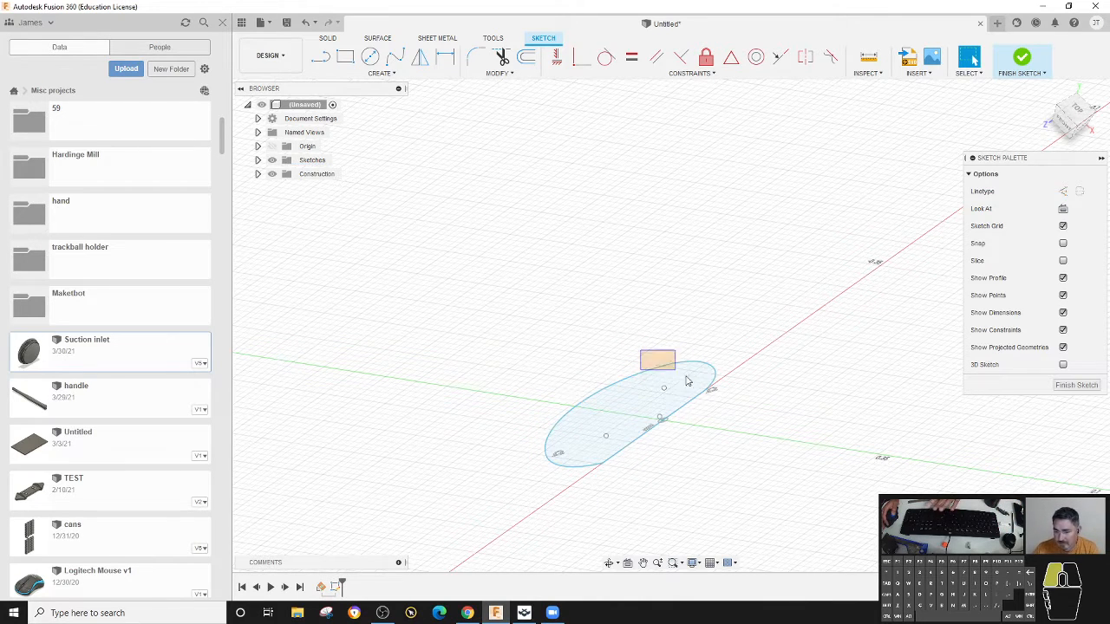
drag(683, 364, 646, 368)
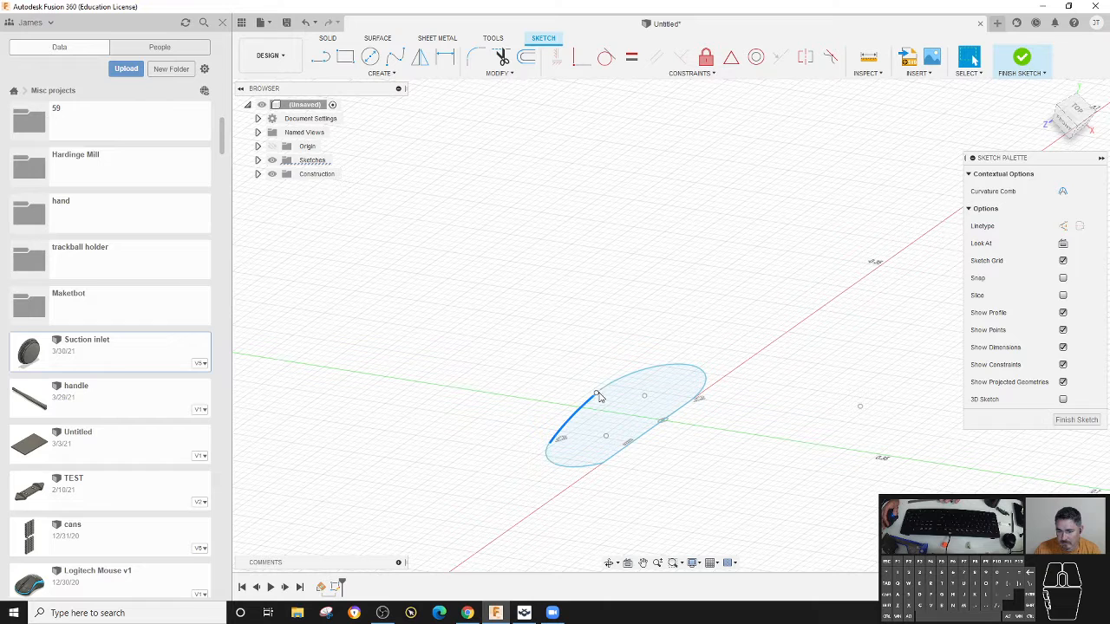
click(618, 386)
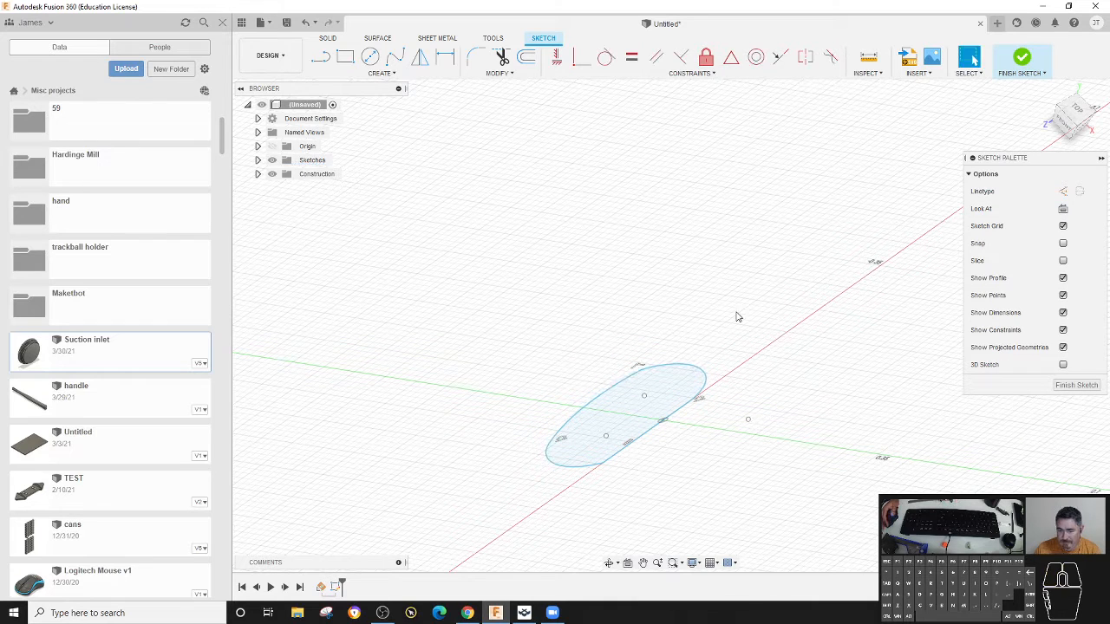
shift+middle_drag(737, 319, 801, 412)
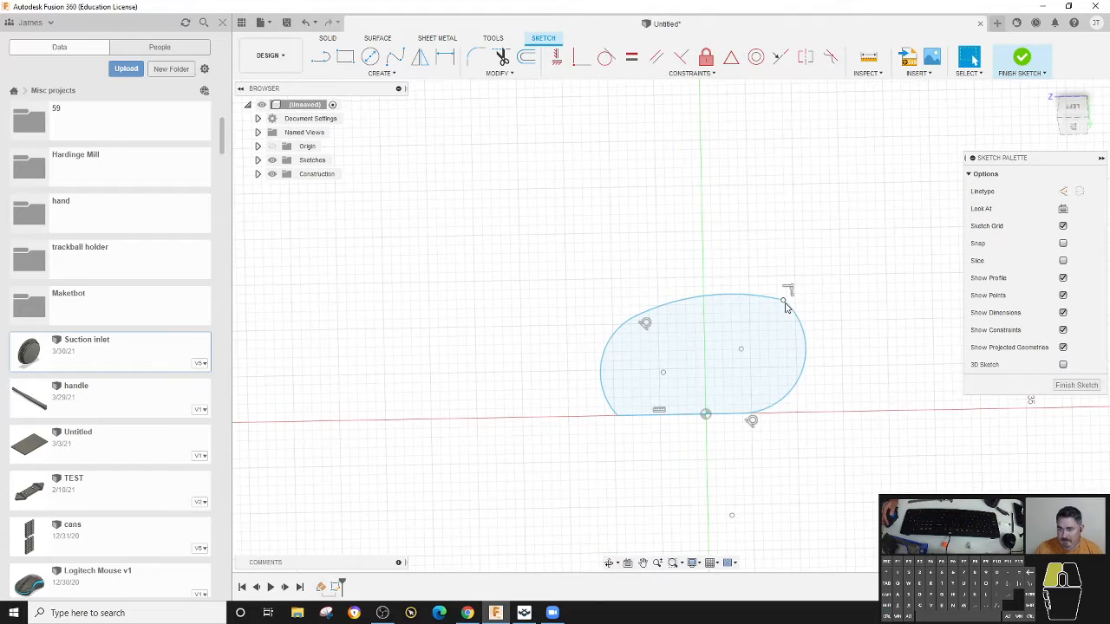
drag(785, 303, 764, 333)
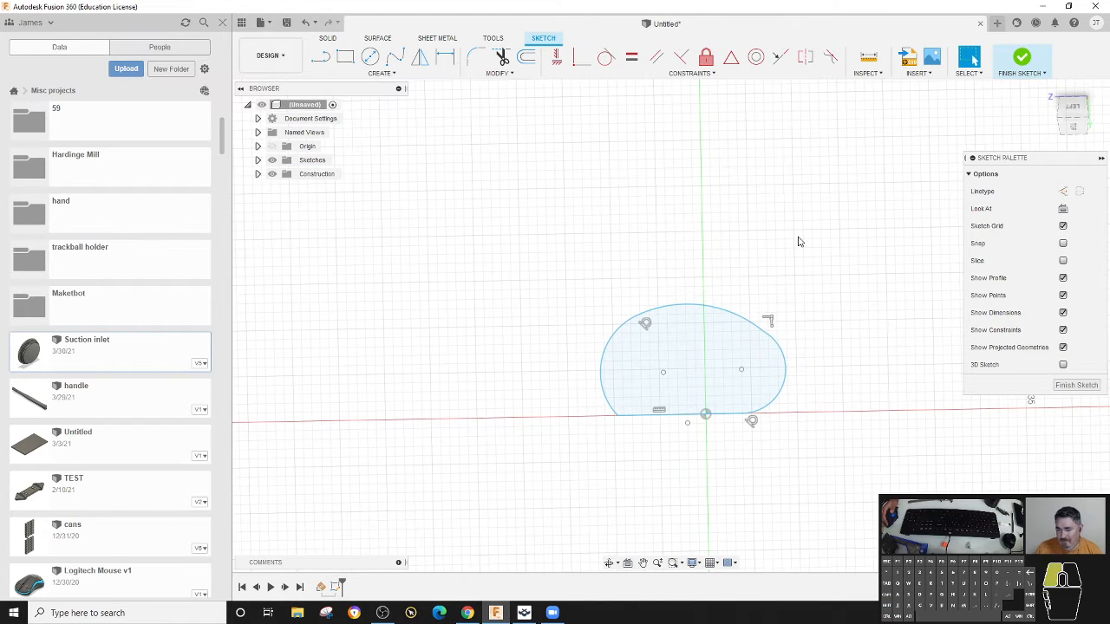
Step: Constrain the midpoint of the profile's base line to the sketch origin
click(731, 66)
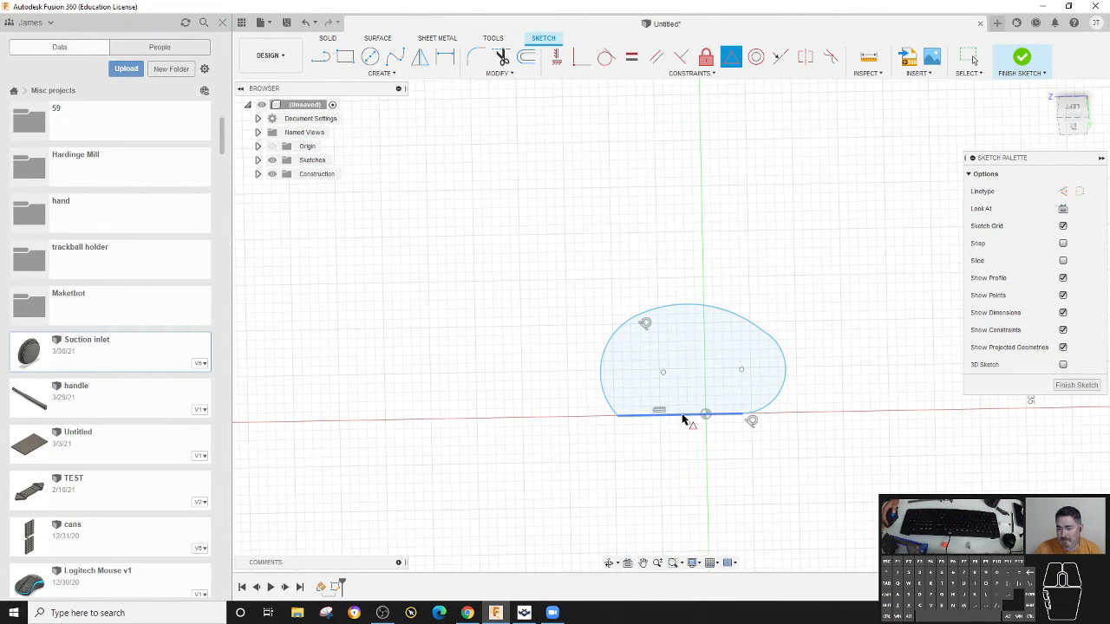
click(684, 418)
click(708, 418)
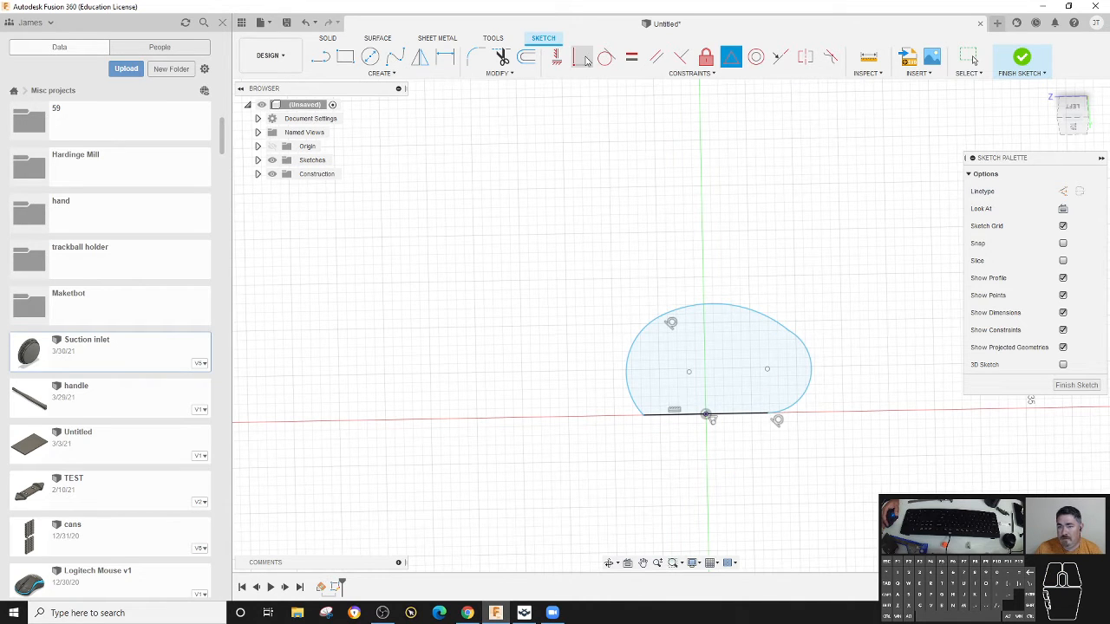
Step: Make the left end arc tangent to the base line and the right end arc tangent to the top arc
click(631, 390)
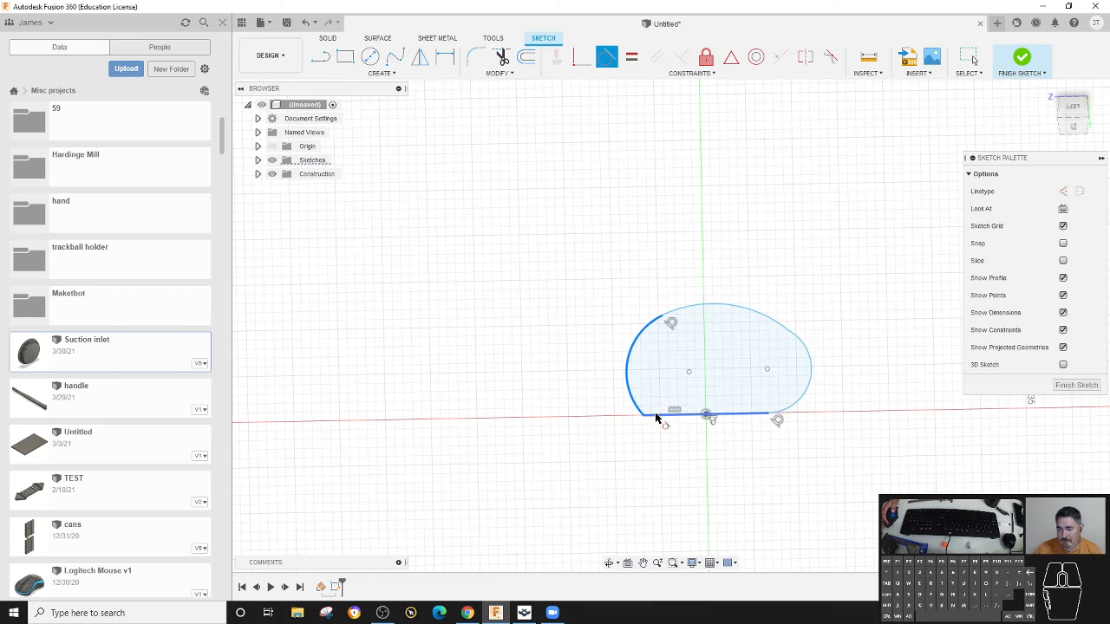
click(655, 412)
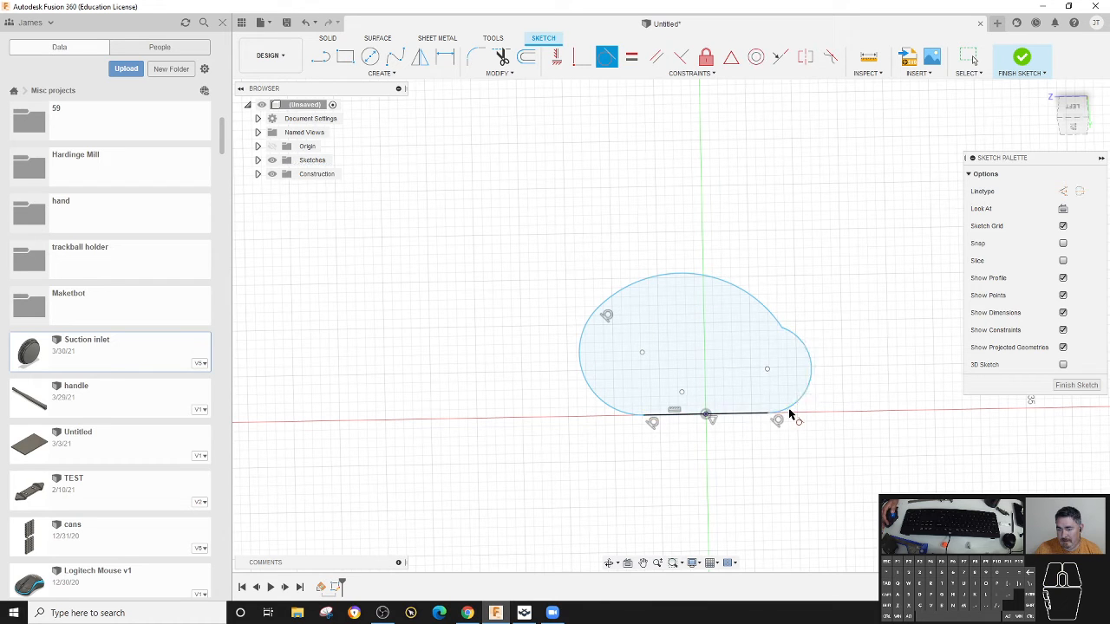
click(807, 351)
click(777, 317)
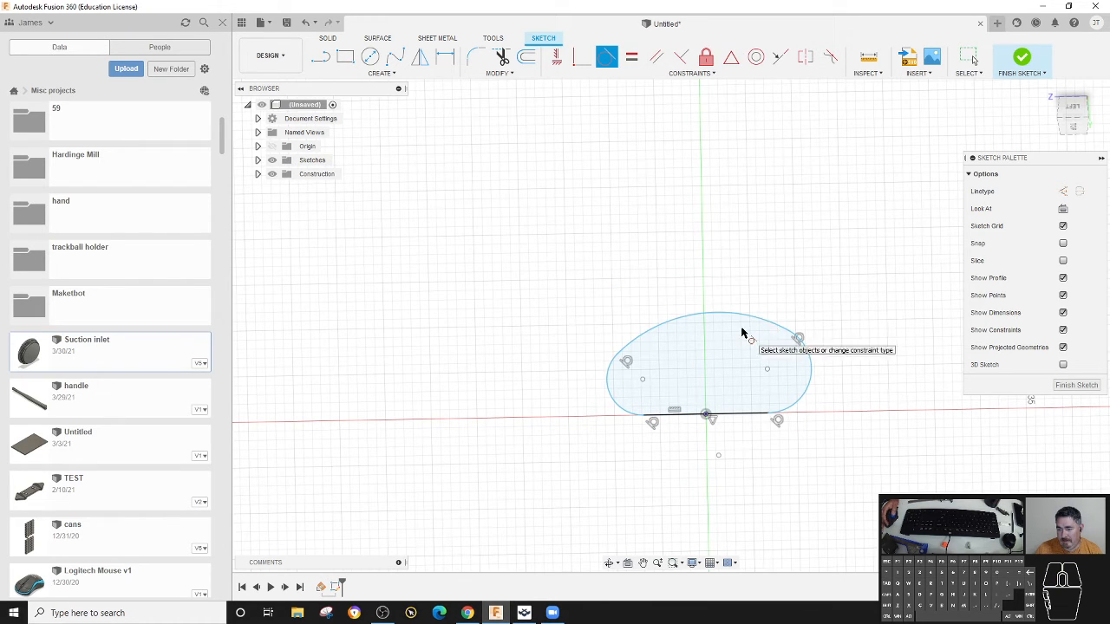
Step: Align the center points of the two end arcs with a horizontal constraint
click(559, 58)
click(643, 379)
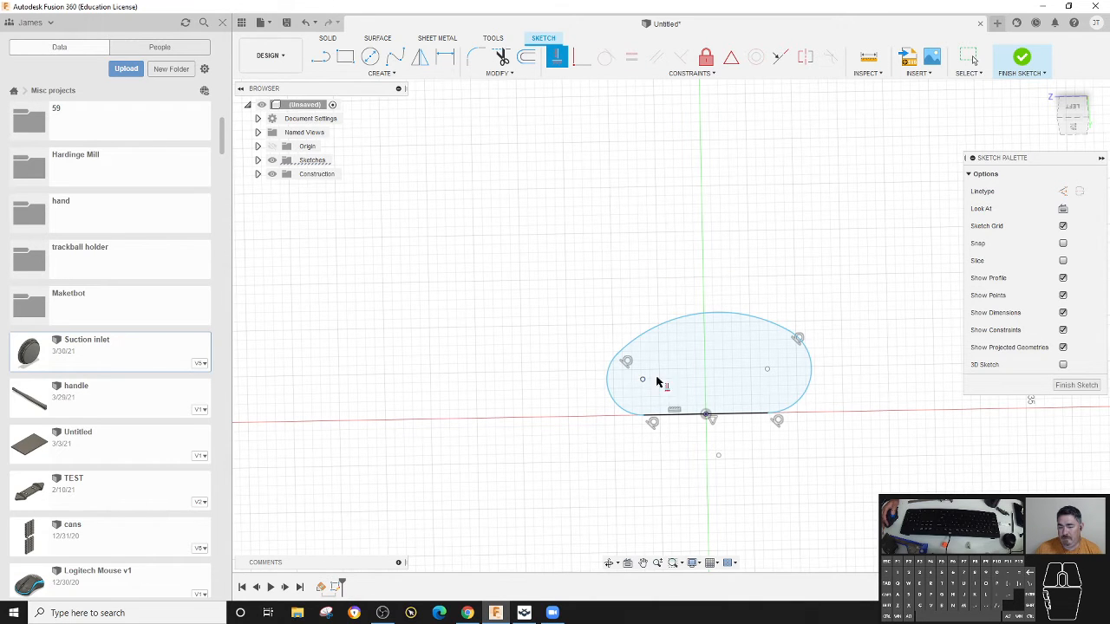
click(767, 372)
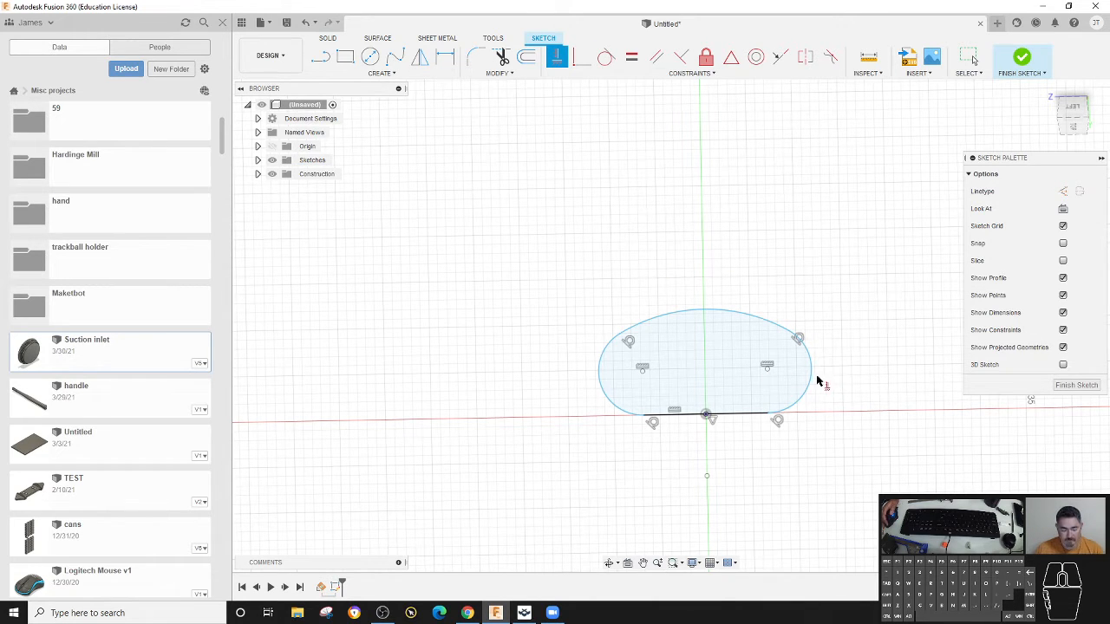
key(Escape)
Step: Widen the profile by moving the right end arc's center outward, and adjust the curvature of the top arc
mouse_move(767, 368)
mouse_down()
mouse_move(788, 361)
mouse_move(780, 321)
mouse_move(775, 382)
mouse_move(736, 362)
mouse_move(789, 330)
mouse_move(803, 369)
mouse_move(772, 396)
mouse_move(816, 365)
mouse_move(768, 344)
mouse_move(780, 338)
mouse_move(801, 359)
mouse_move(773, 382)
mouse_move(748, 354)
mouse_move(806, 363)
mouse_move(783, 372)
mouse_move(792, 353)
mouse_move(814, 352)
mouse_up()
drag(520, 261, 566, 247)
click(511, 325)
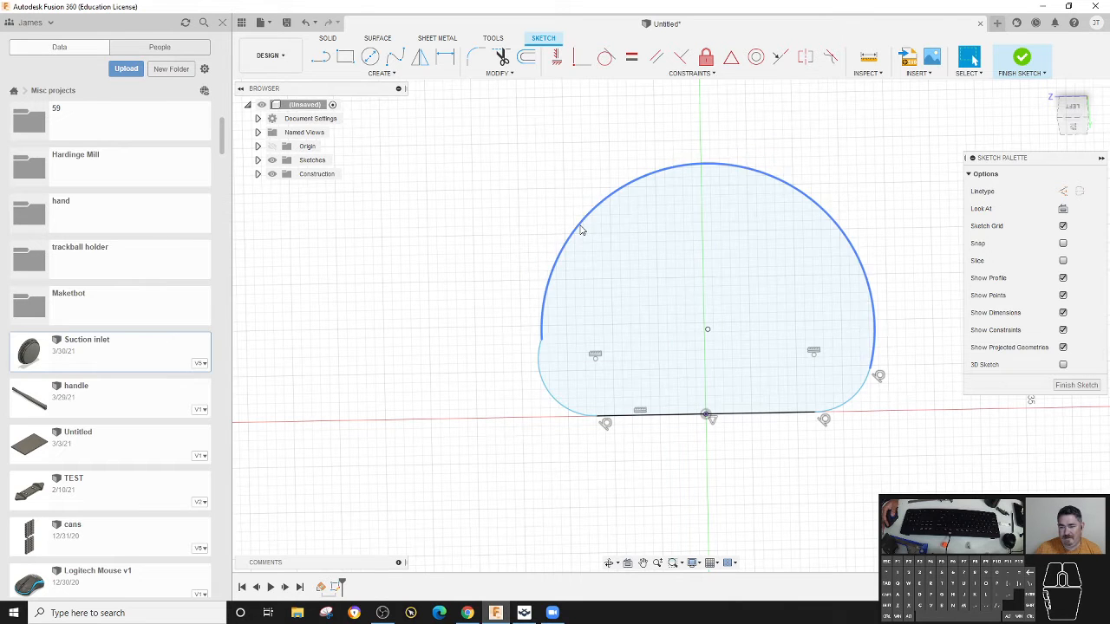
drag(582, 230, 564, 316)
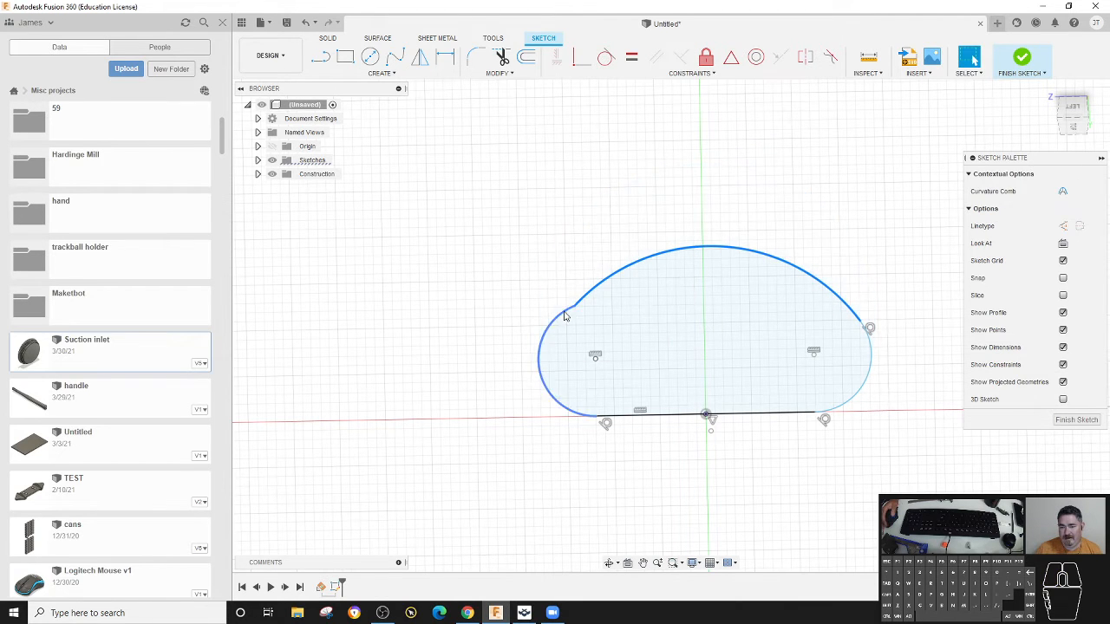
Step: Apply a tangent constraint between the top arc and the left end arc
click(552, 196)
click(607, 57)
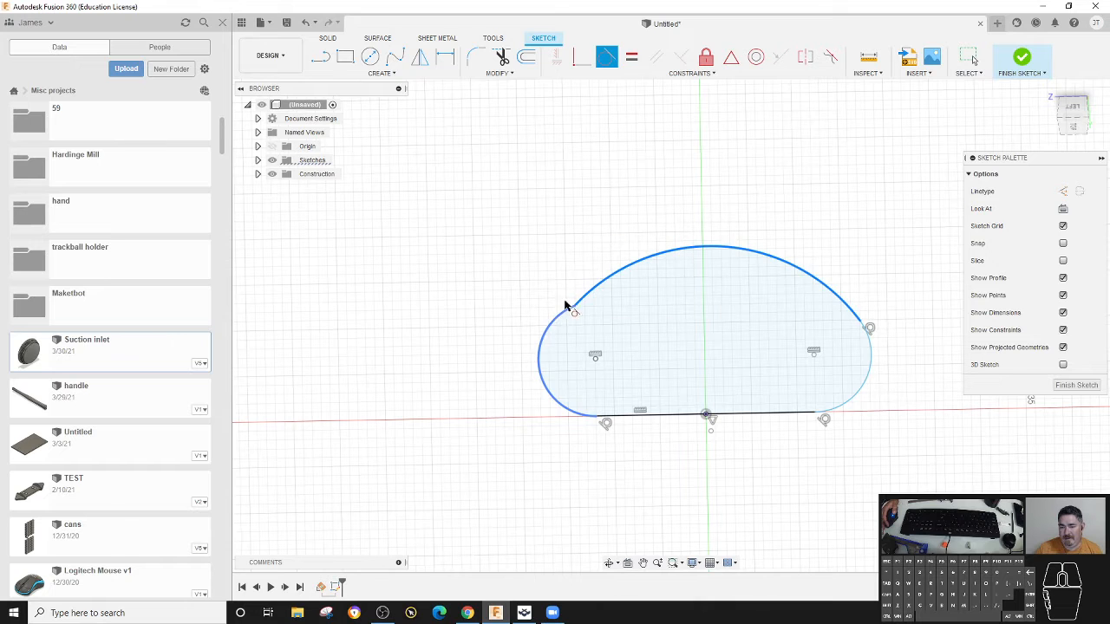
click(565, 306)
key(Escape)
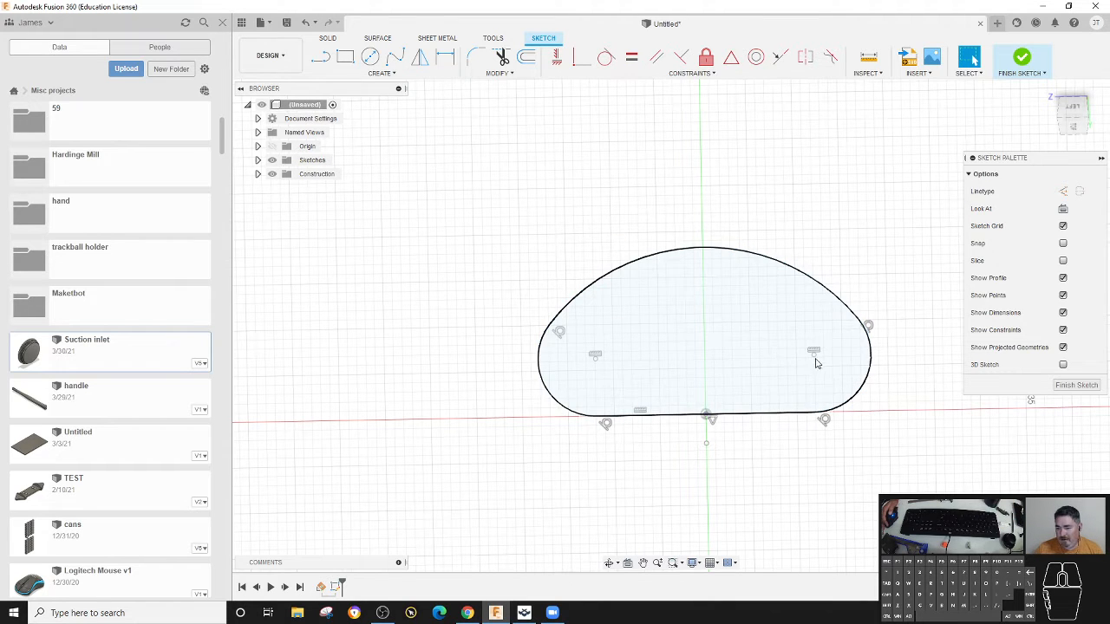
Step: Enlarge the constrained profile by moving its right end arc's center outward, and reshape the top arc into a shallow dome
mouse_move(815, 363)
mouse_down()
mouse_move(751, 336)
mouse_move(795, 322)
mouse_move(842, 377)
mouse_move(858, 342)
mouse_move(832, 320)
mouse_move(858, 322)
mouse_move(788, 272)
mouse_up()
mouse_move(711, 178)
mouse_down()
mouse_move(703, 248)
mouse_move(701, 215)
mouse_up()
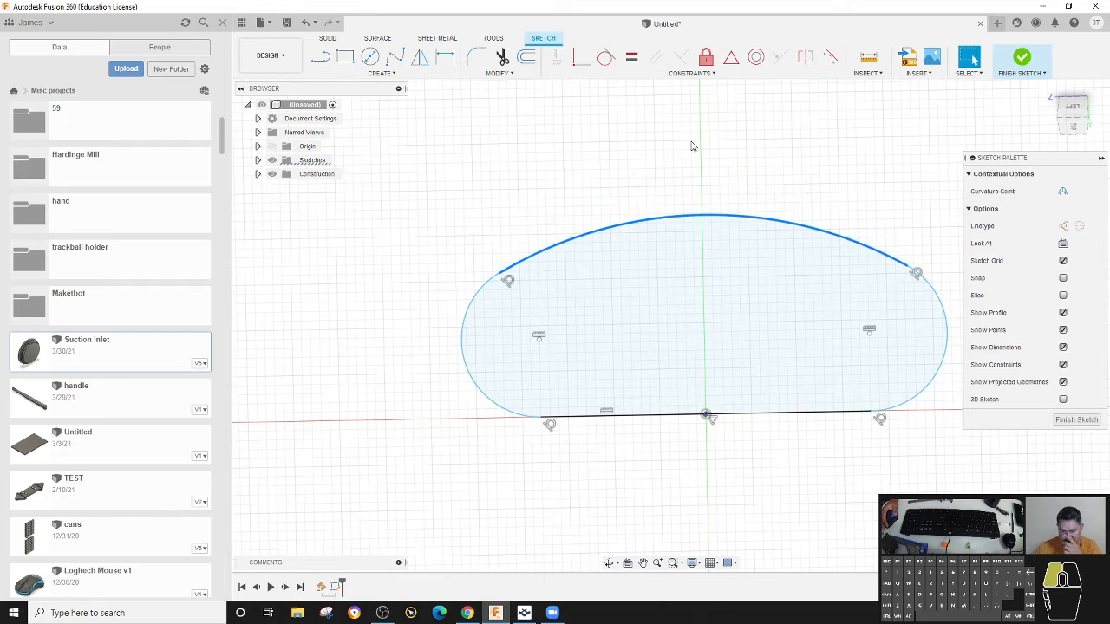
click(692, 145)
drag(833, 238, 829, 229)
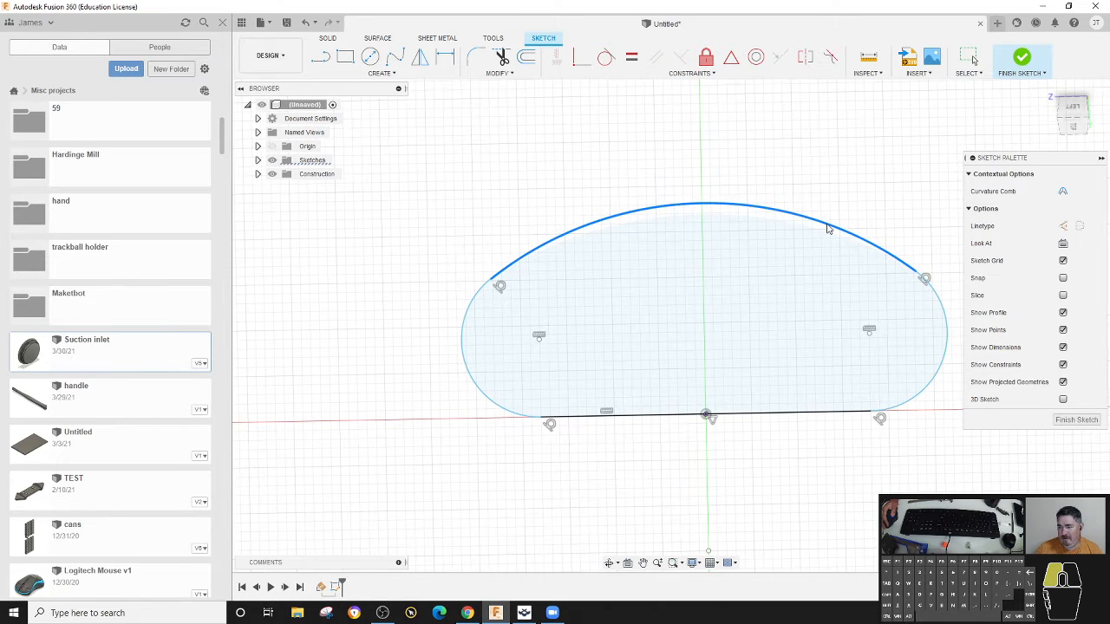
click(947, 299)
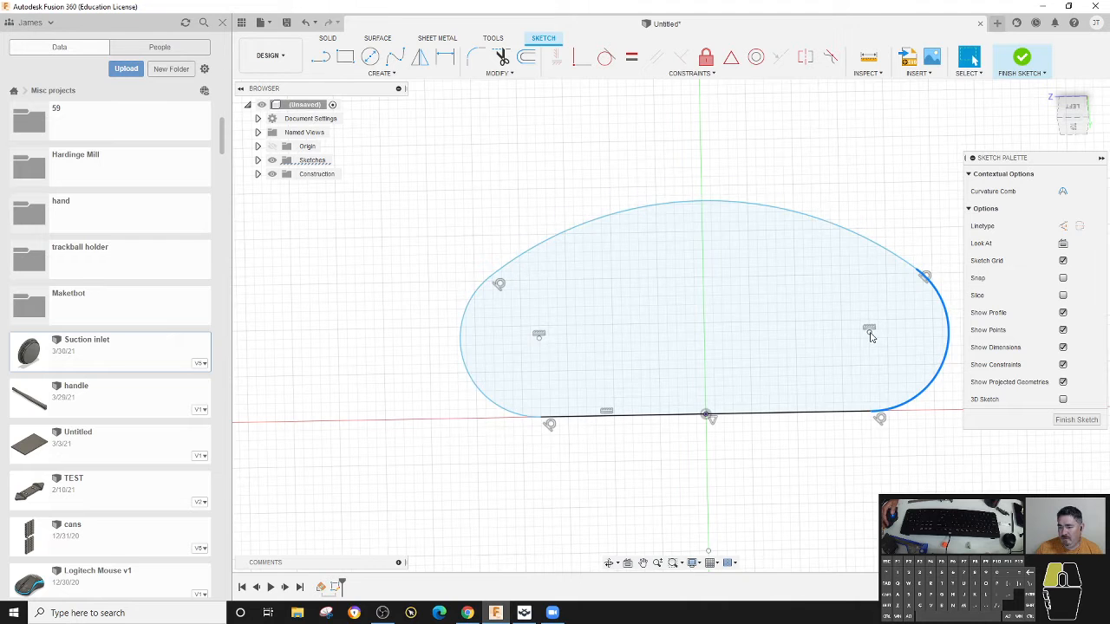
Step: Shrink the profile by moving its right end arc's center inward, and dimension the tangent height from the base line to the top arc as 0.905 in
mouse_move(872, 336)
mouse_down()
mouse_move(807, 349)
mouse_move(833, 330)
mouse_move(815, 328)
mouse_move(834, 369)
mouse_move(780, 386)
mouse_move(785, 368)
mouse_move(831, 366)
mouse_up()
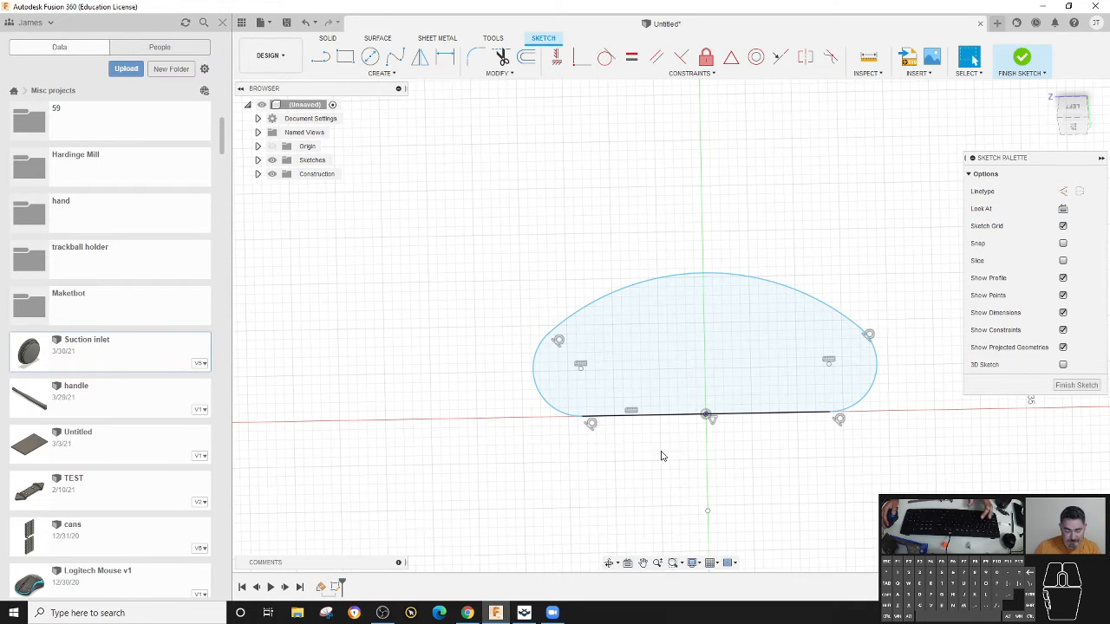
key(d)
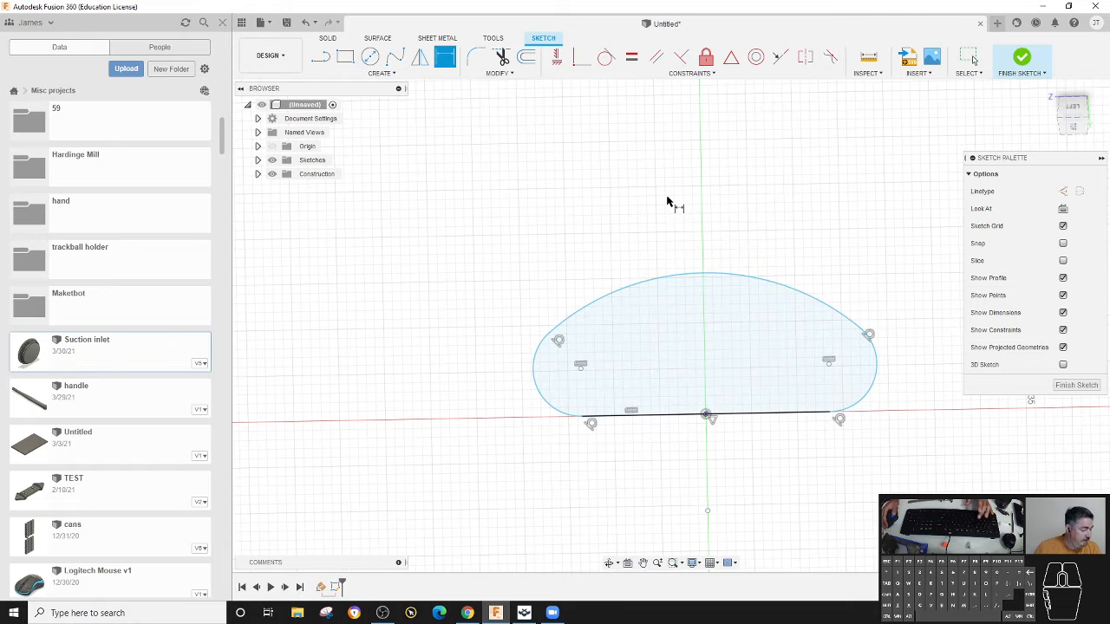
click(732, 418)
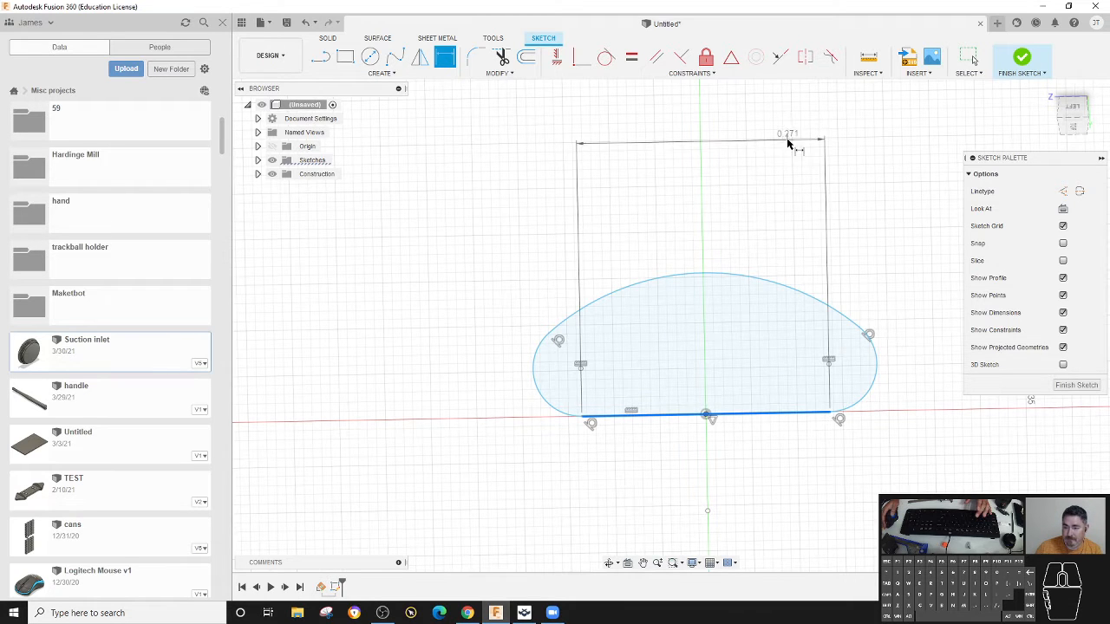
right_click(788, 145)
click(789, 244)
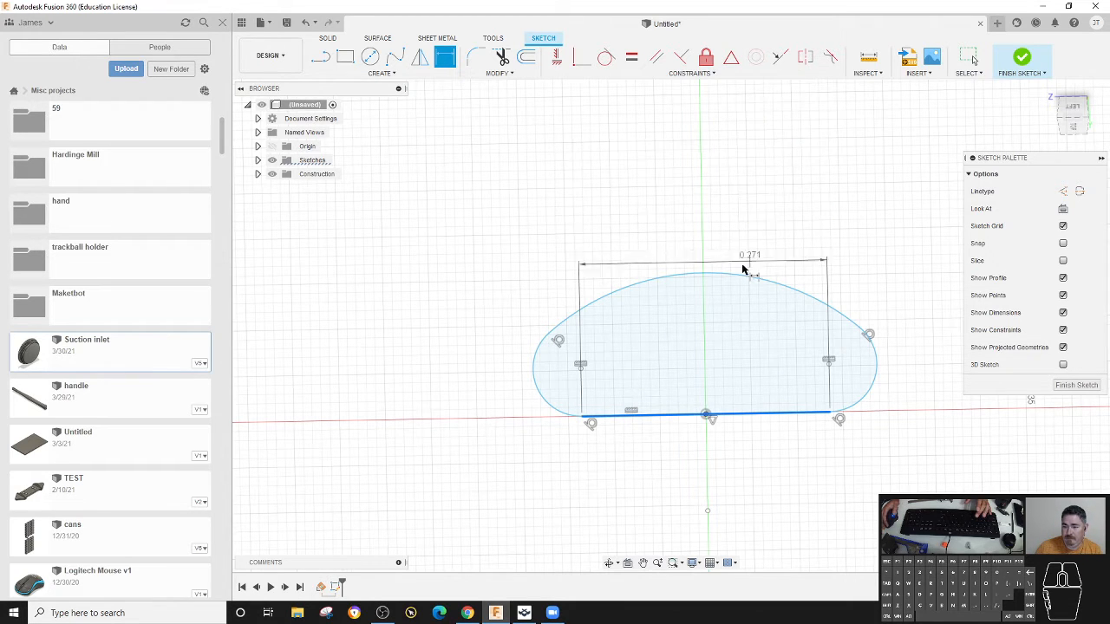
click(719, 276)
click(830, 261)
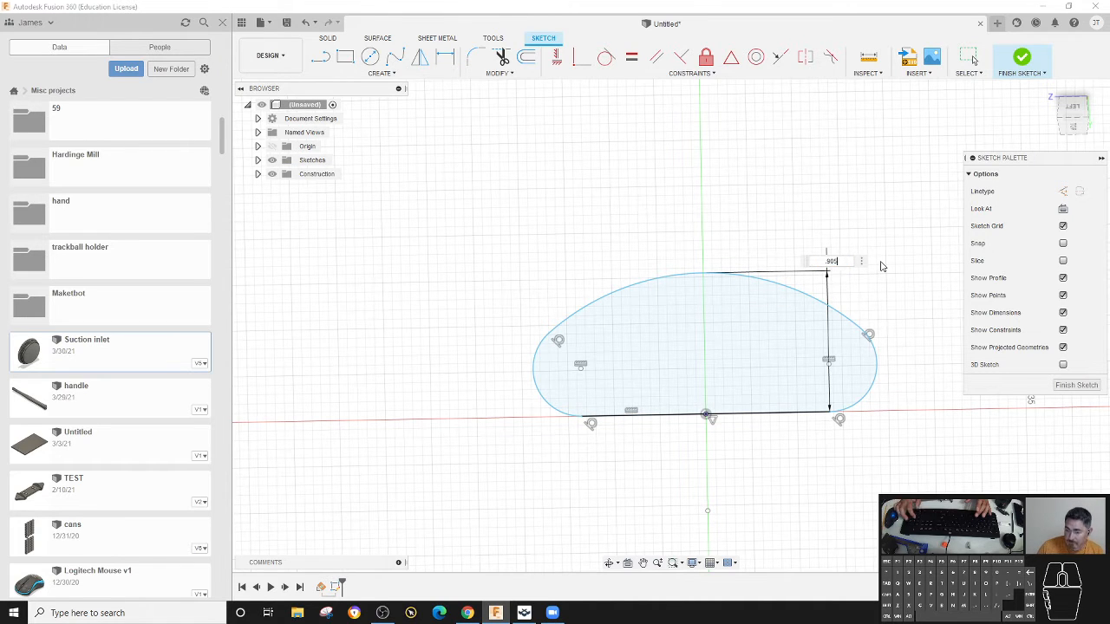
key(Return)
scroll(694, 322, down, 3)
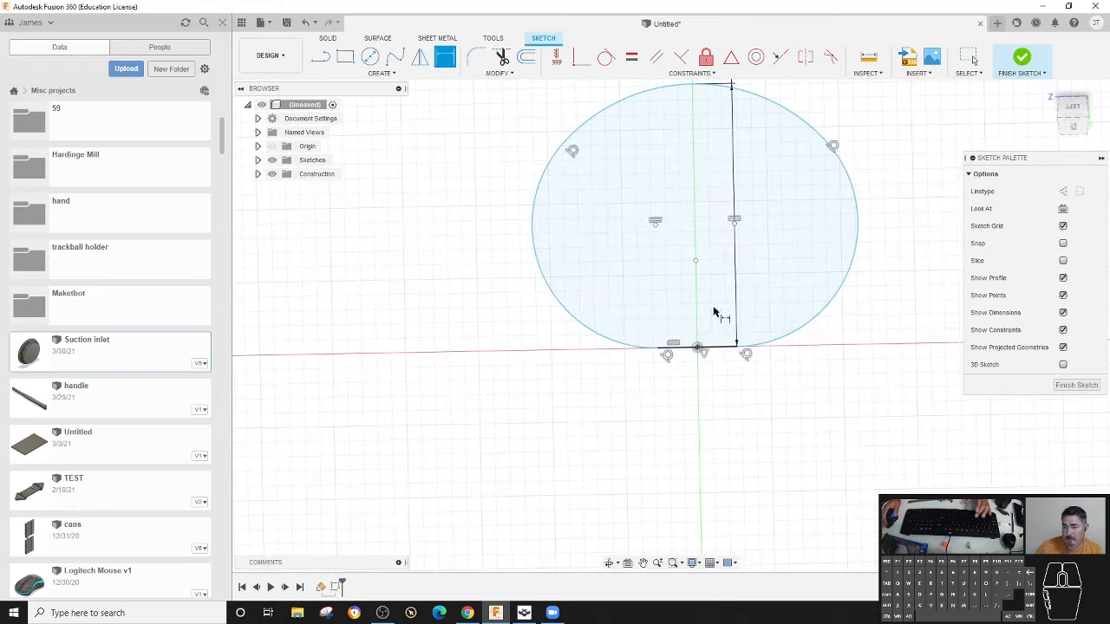
key(Escape)
Step: Stretch the profile into a wide, low dome by moving the right end arc's center outward
scroll(755, 352, down, 2)
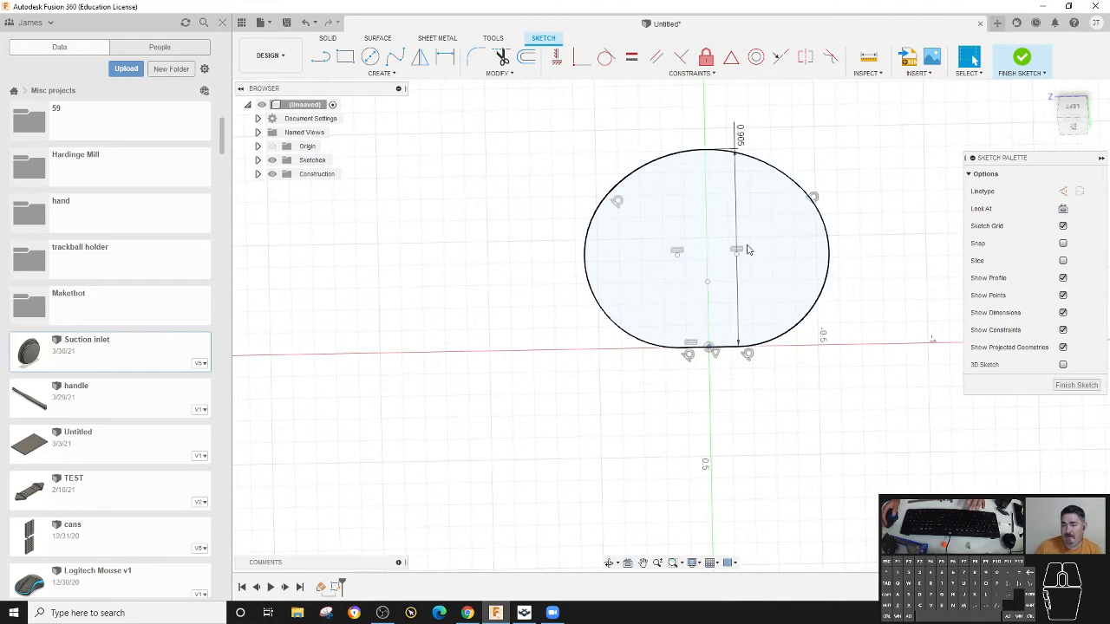
mouse_move(749, 250)
mouse_down()
mouse_move(893, 258)
mouse_move(937, 286)
mouse_move(947, 271)
mouse_up()
middle_drag(822, 417, 673, 433)
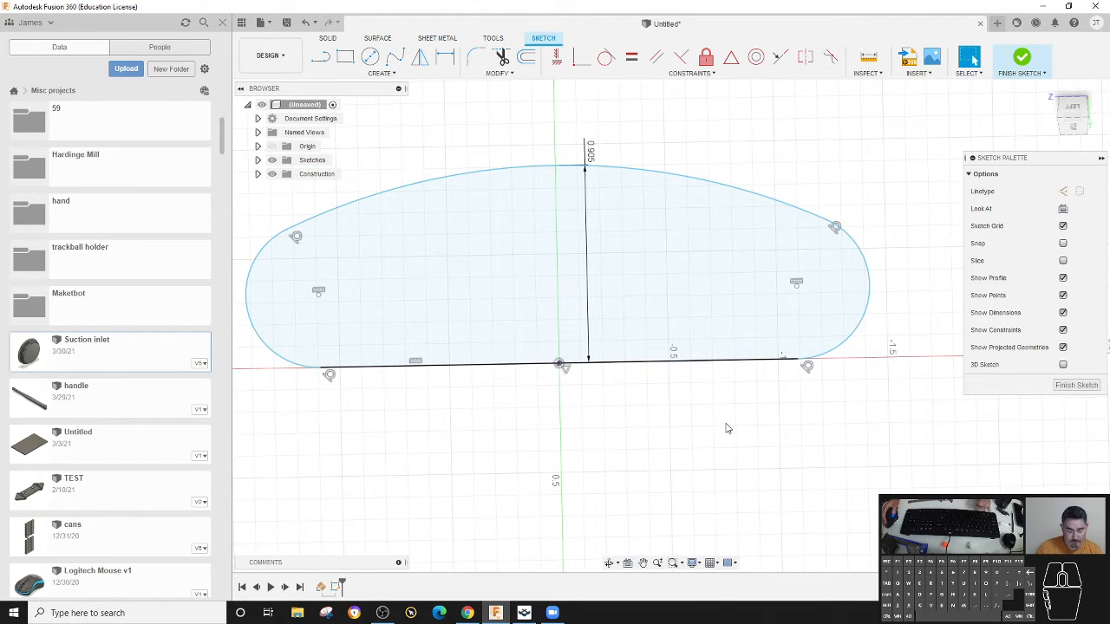
key(d)
click(793, 363)
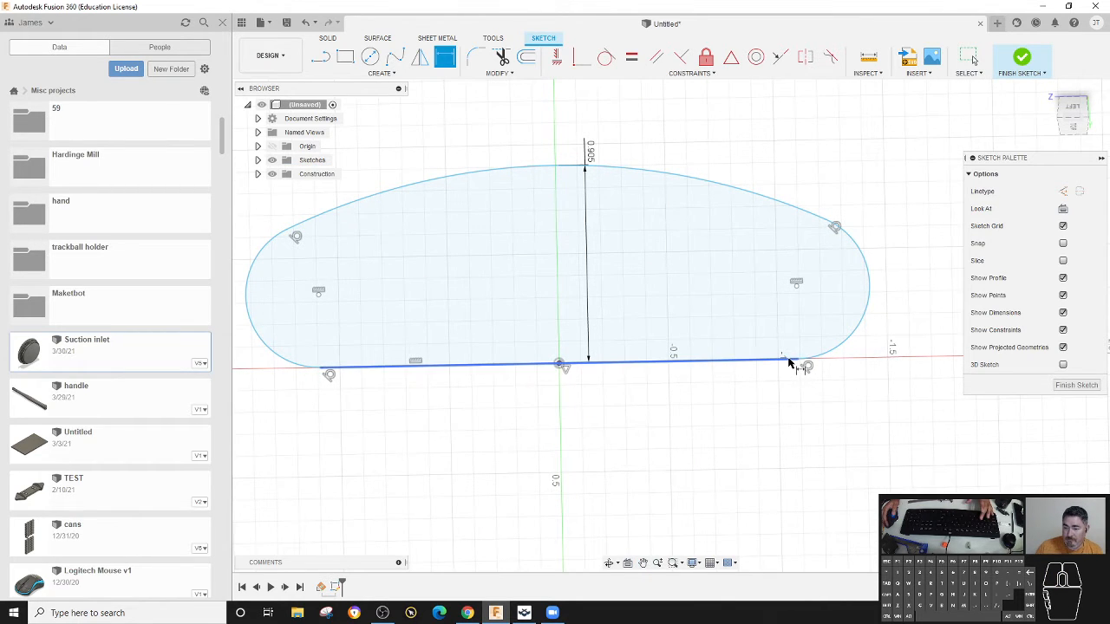
click(828, 221)
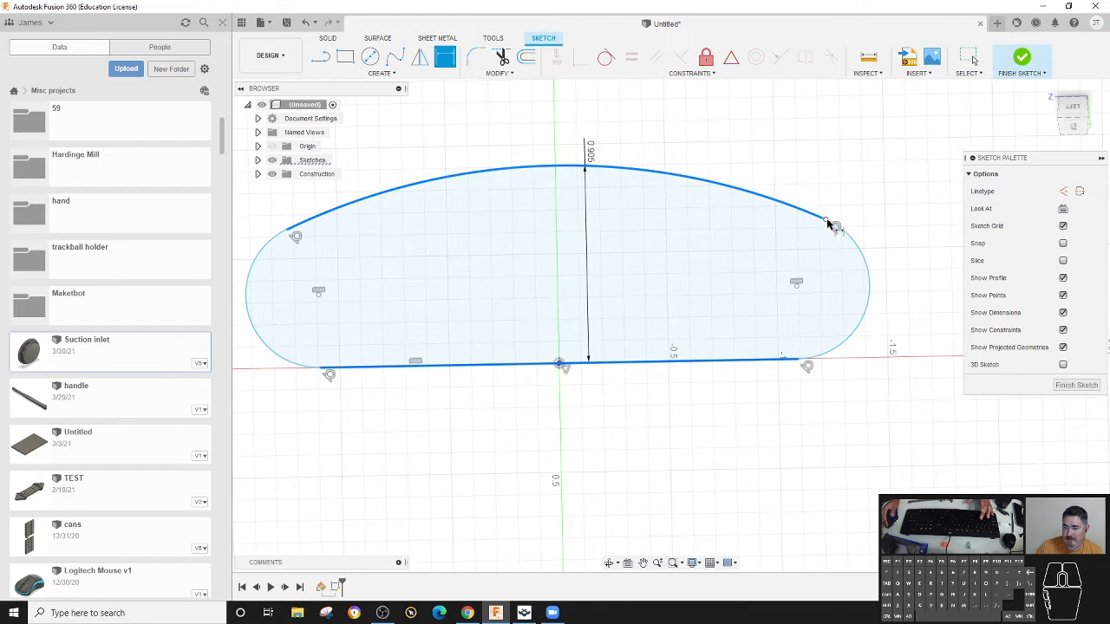
key(Escape)
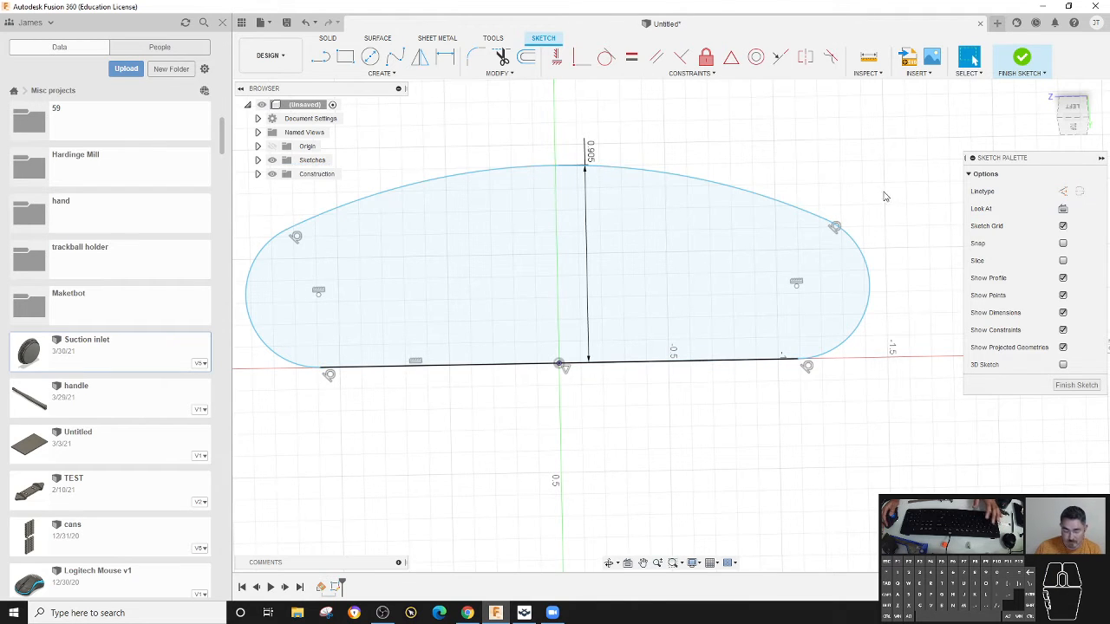
Step: Dimension the height from the base line to the right endpoint of the top arc as 0.875 in
key(d)
click(724, 361)
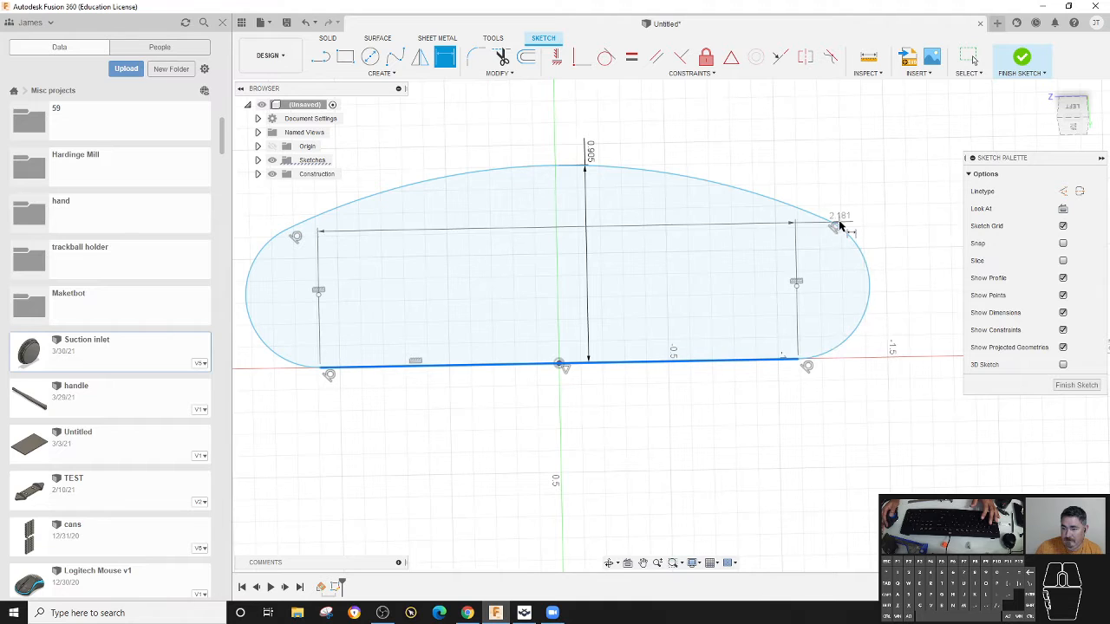
click(827, 221)
click(914, 213)
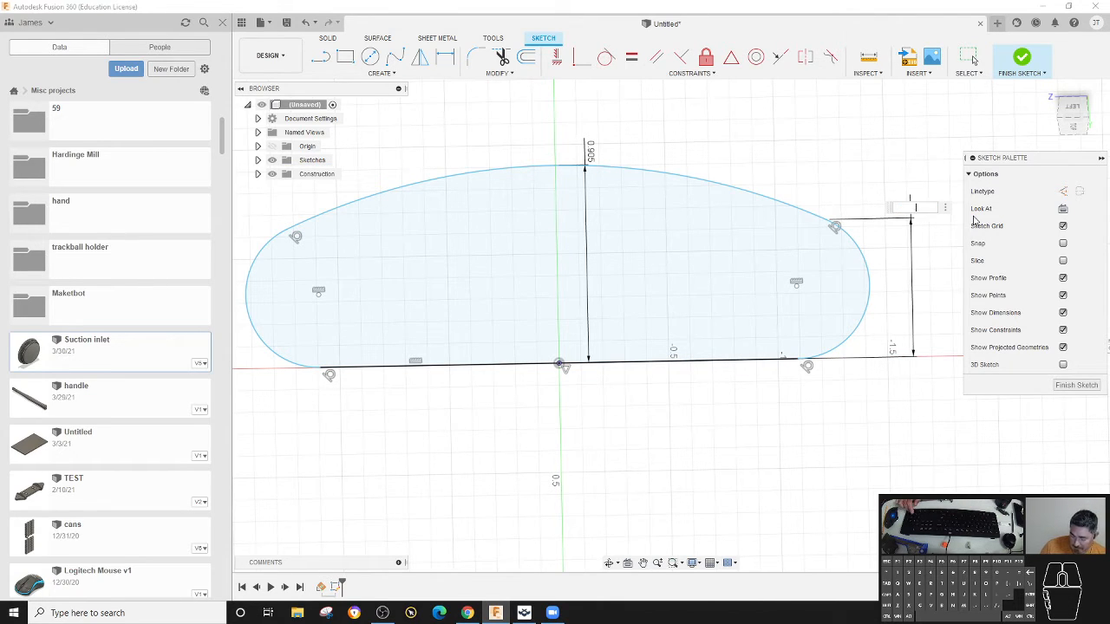
key(Return)
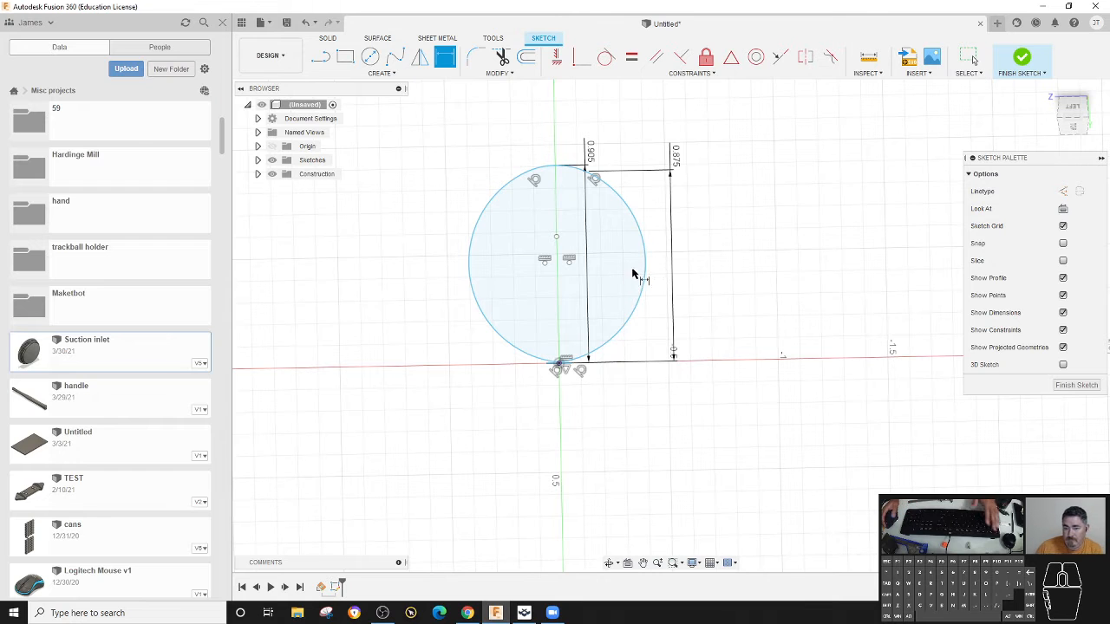
Step: Reshape the collapsed profile into a wide slot-like outline by pulling its end arcs outward
key(Escape)
drag(571, 266, 217, 230)
click(616, 366)
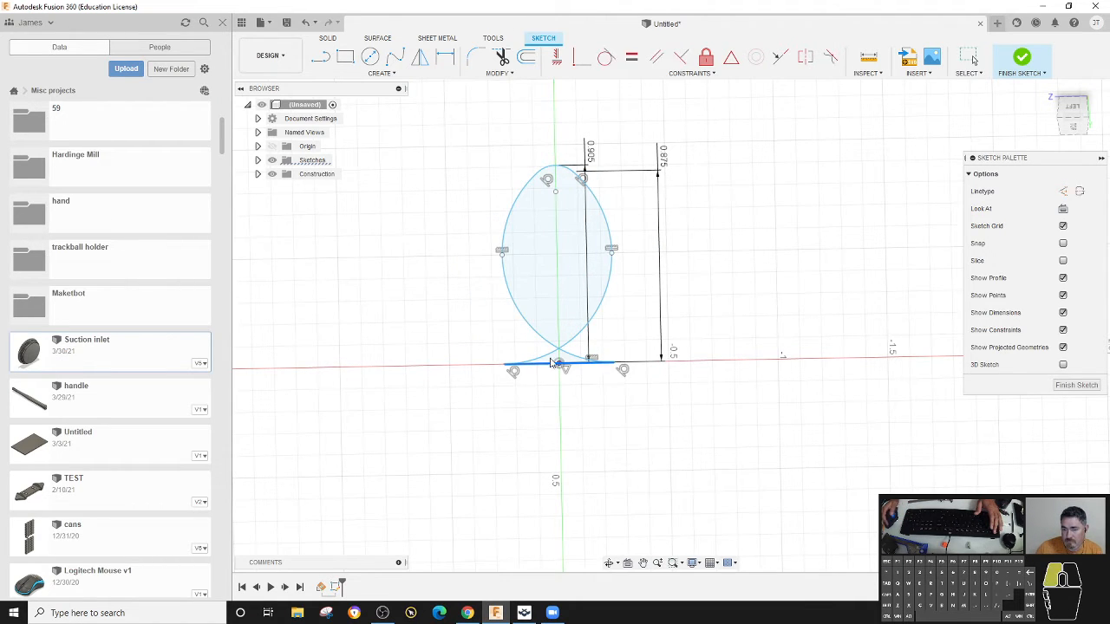
shift+click(533, 321)
drag(506, 266, 356, 180)
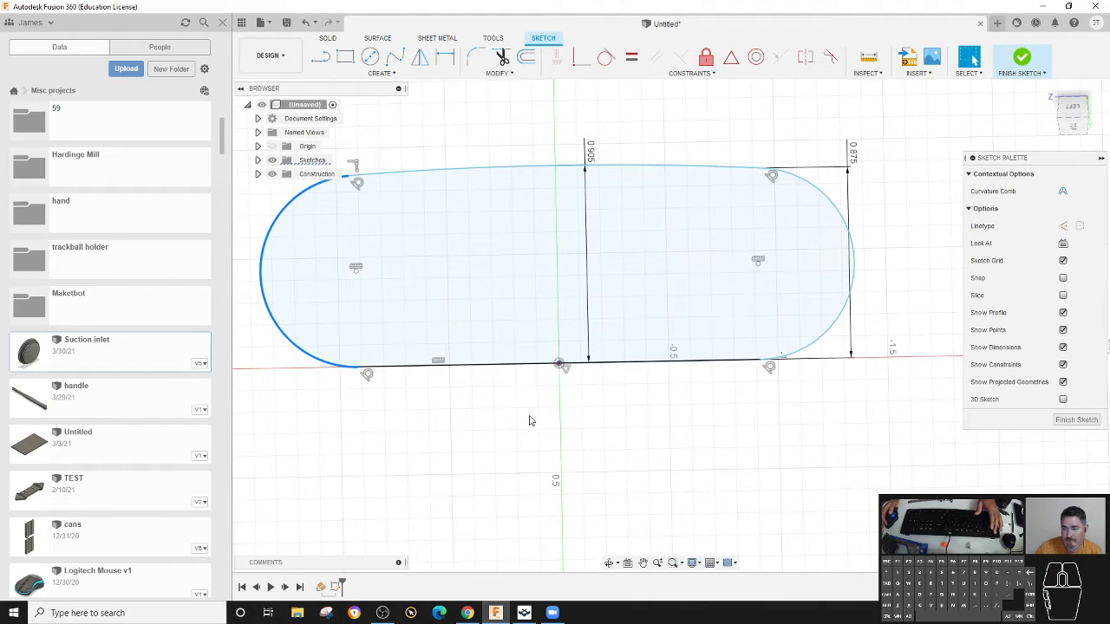
click(622, 430)
Step: Dimension the overall width between the outer tangents of the two end arcs as 1.9 in
key(d)
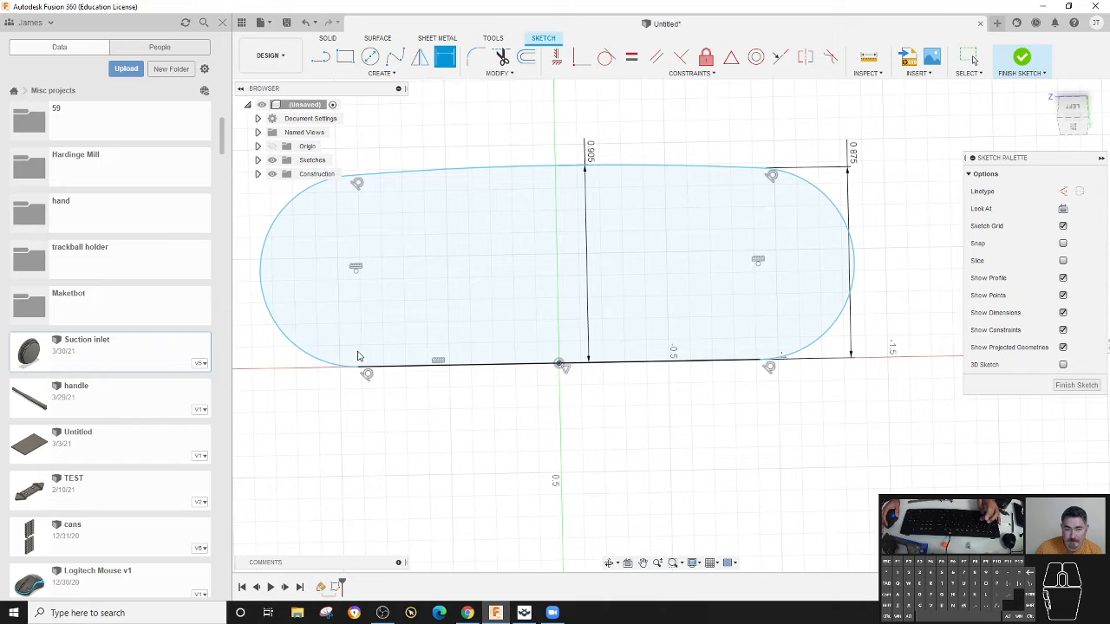
right_click(424, 421)
click(442, 499)
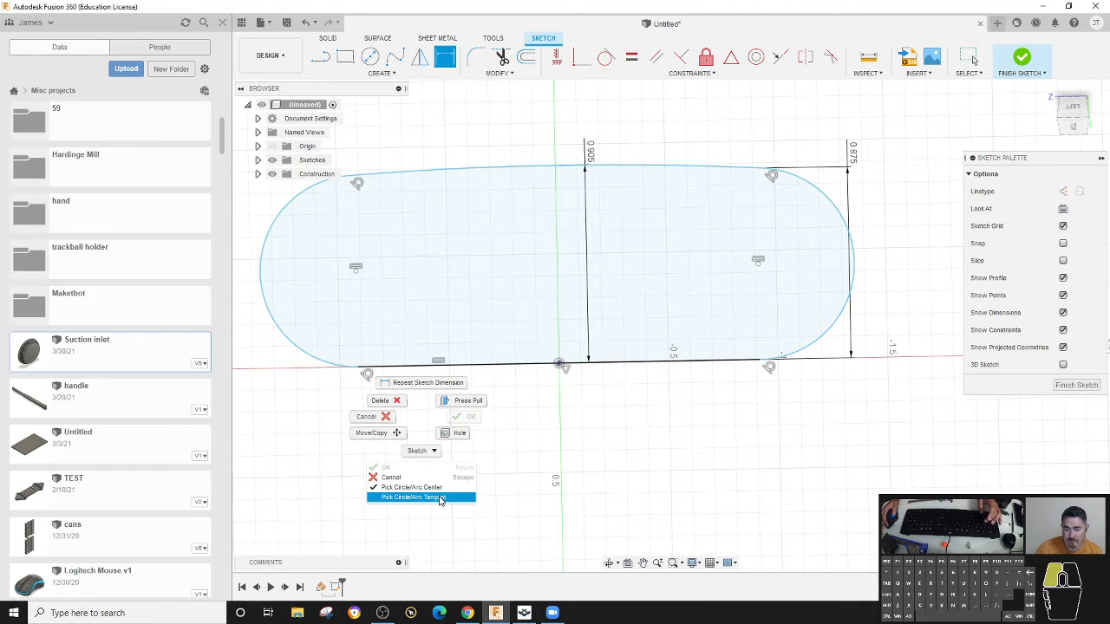
click(263, 295)
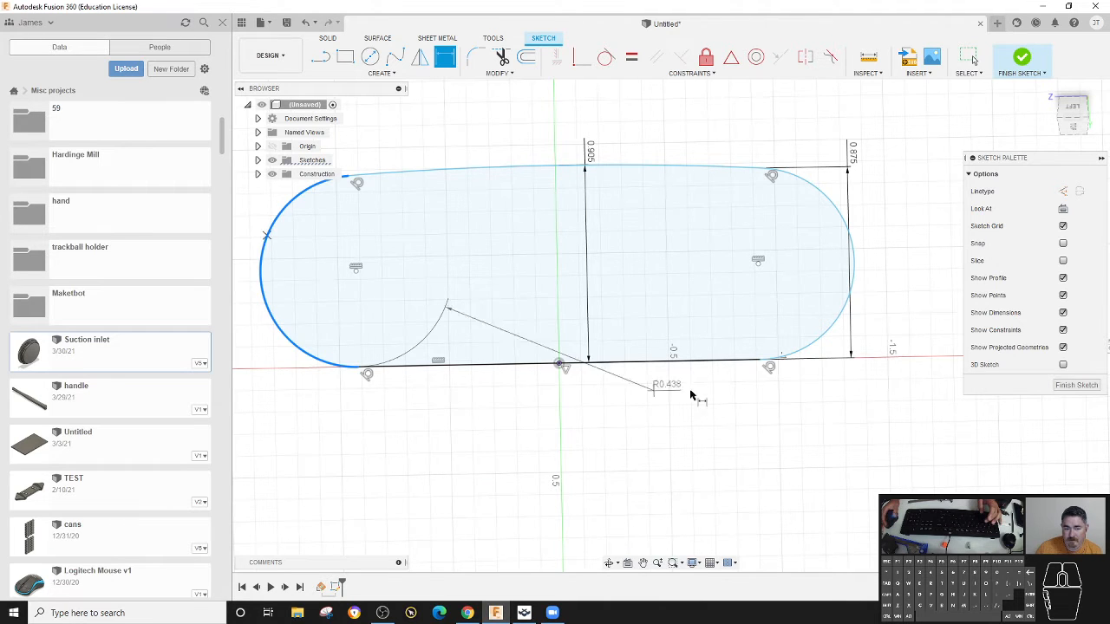
click(858, 277)
click(560, 451)
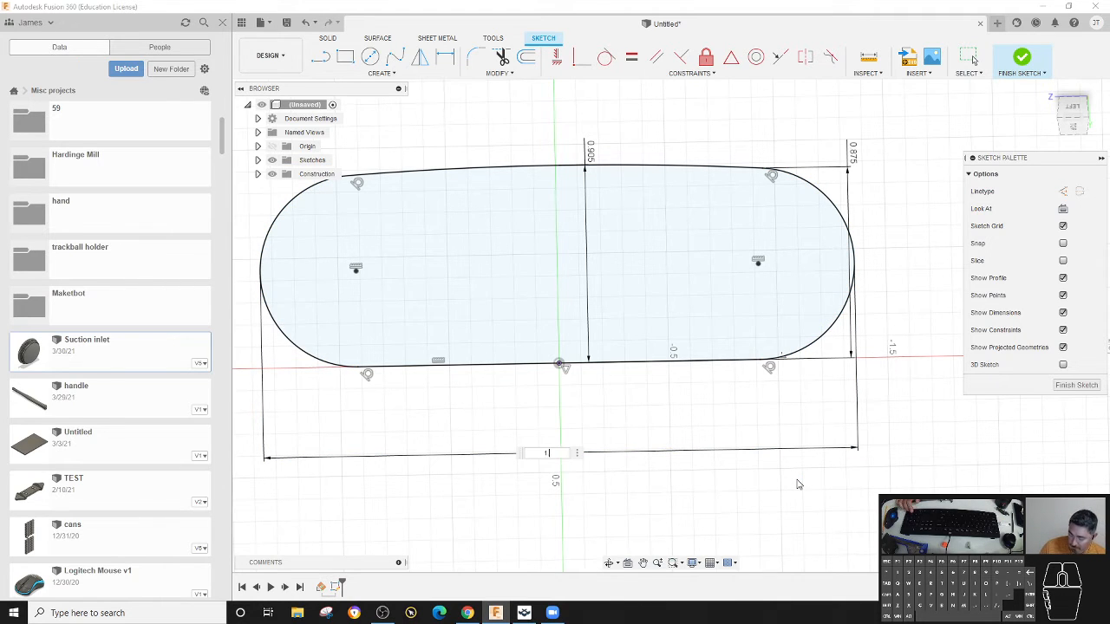
text(1.9)
key(Return)
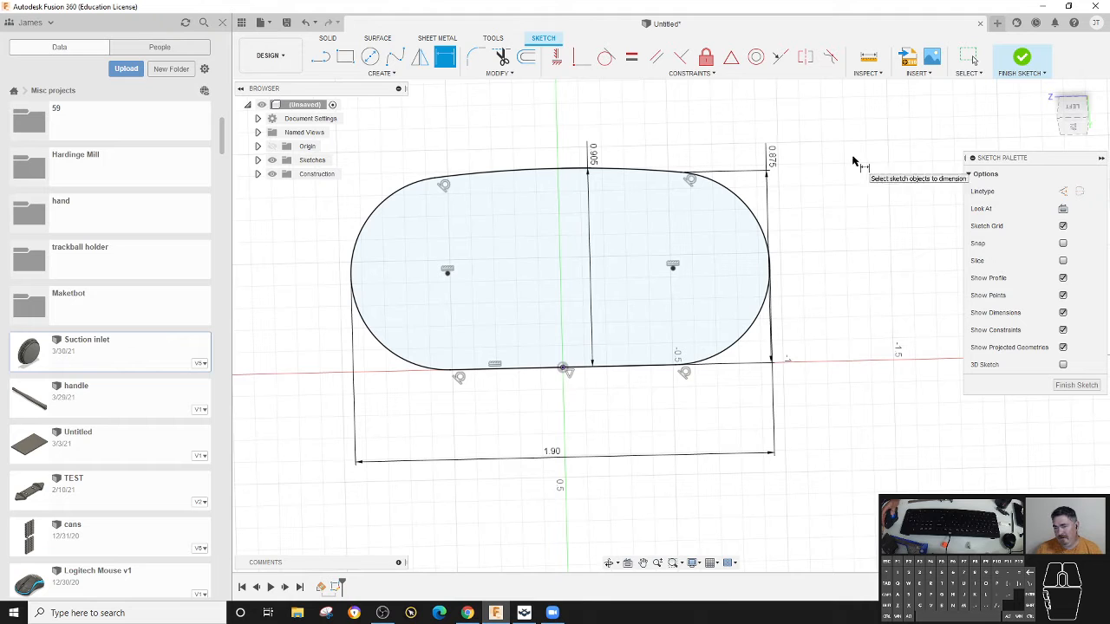
Step: Finish the sketch and inspect the angled profile in 3D from the home view
click(1023, 59)
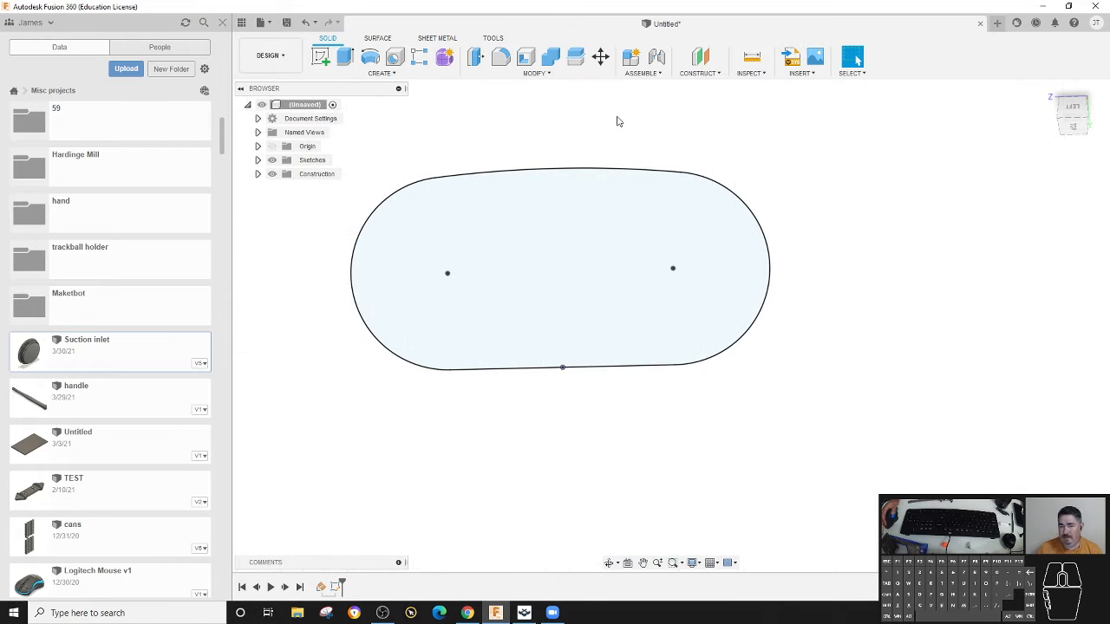
mouse_move(548, 145)
shift+middle_down()
mouse_move(669, 168)
mouse_move(877, 159)
mouse_move(1023, 128)
mouse_move(1041, 109)
shift+middle_up()
click(1047, 91)
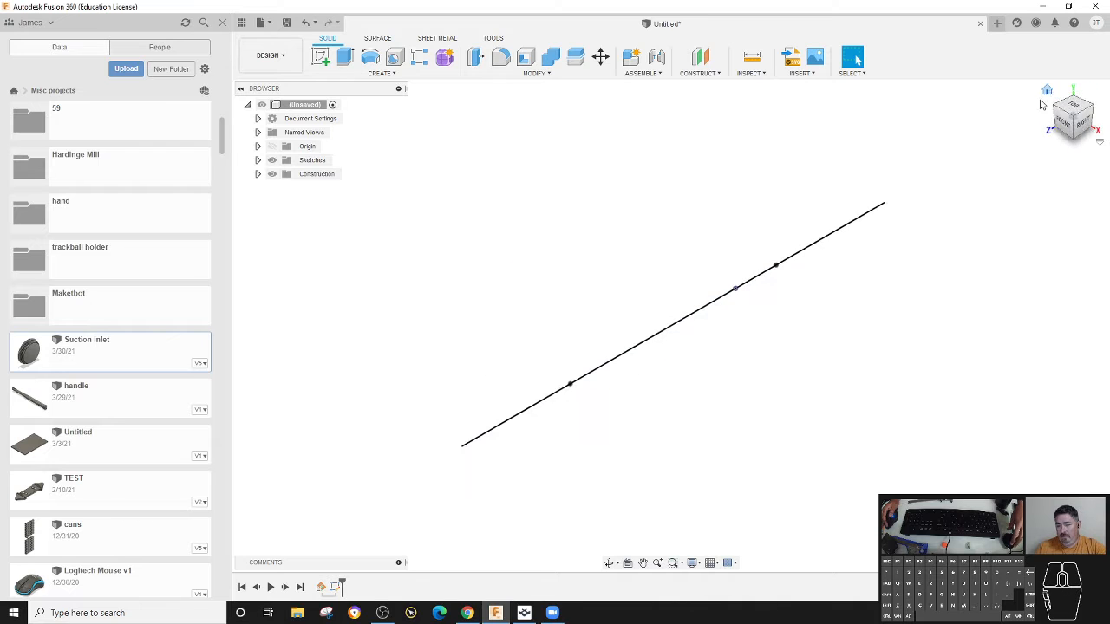
mouse_move(810, 224)
shift+middle_down()
mouse_move(793, 226)
mouse_move(886, 233)
shift+middle_up()
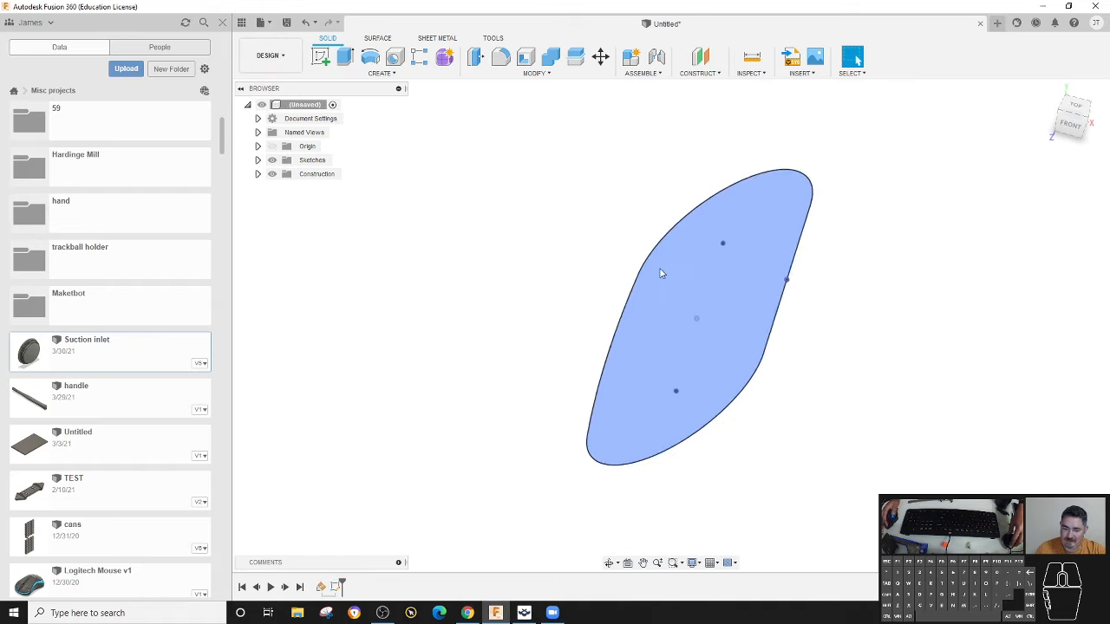
Step: Reopen the profile sketch and delete its two height dimensions and its overall width dimension
double_click(336, 587)
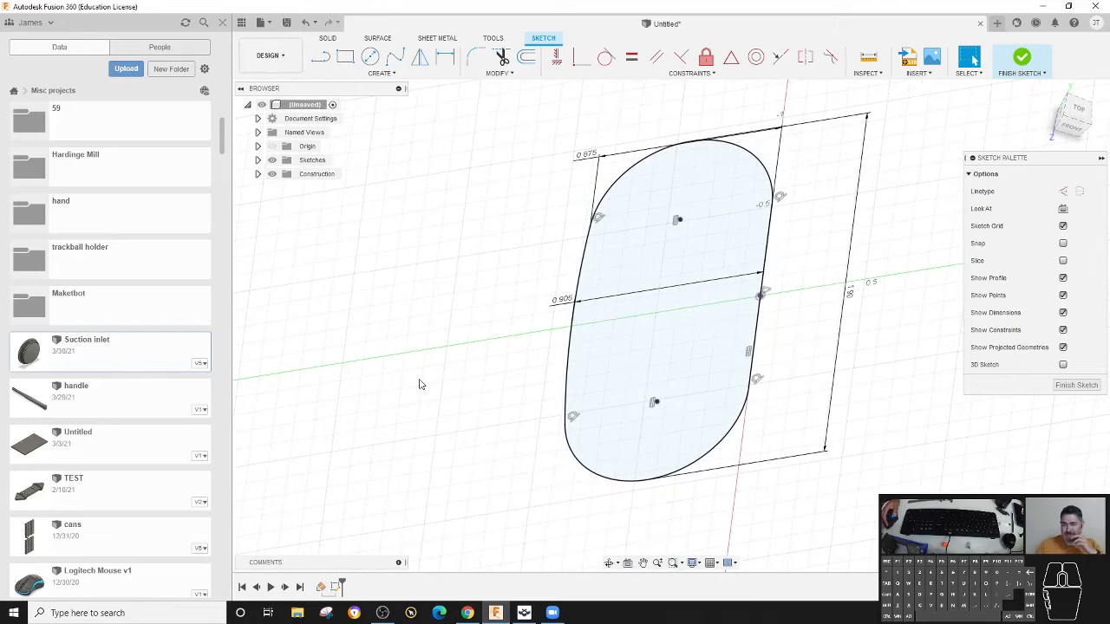
click(616, 299)
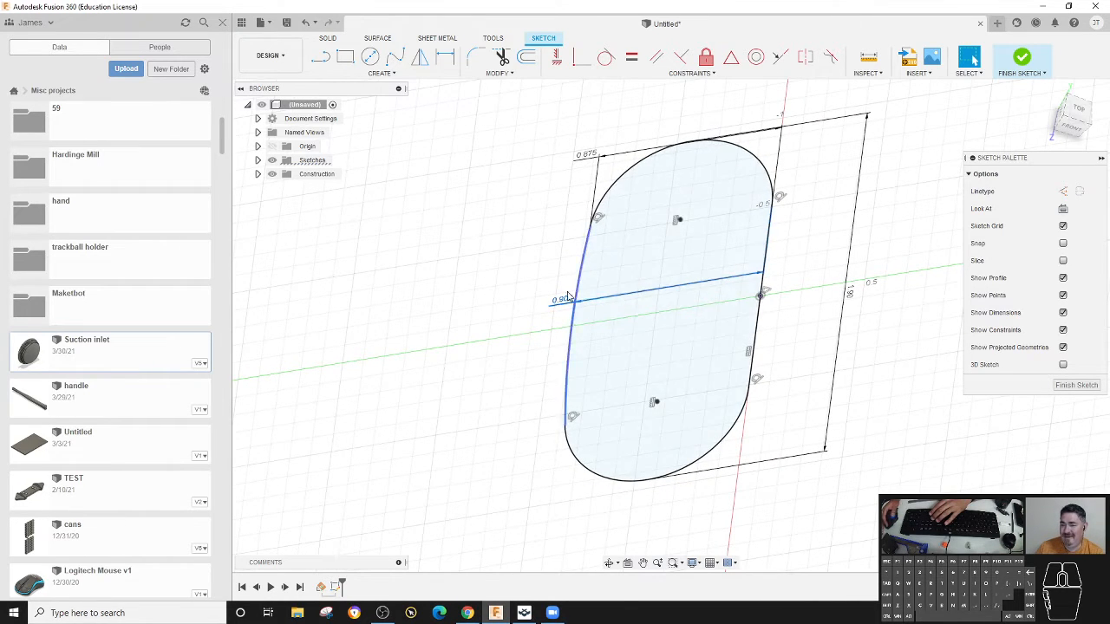
key(Delete)
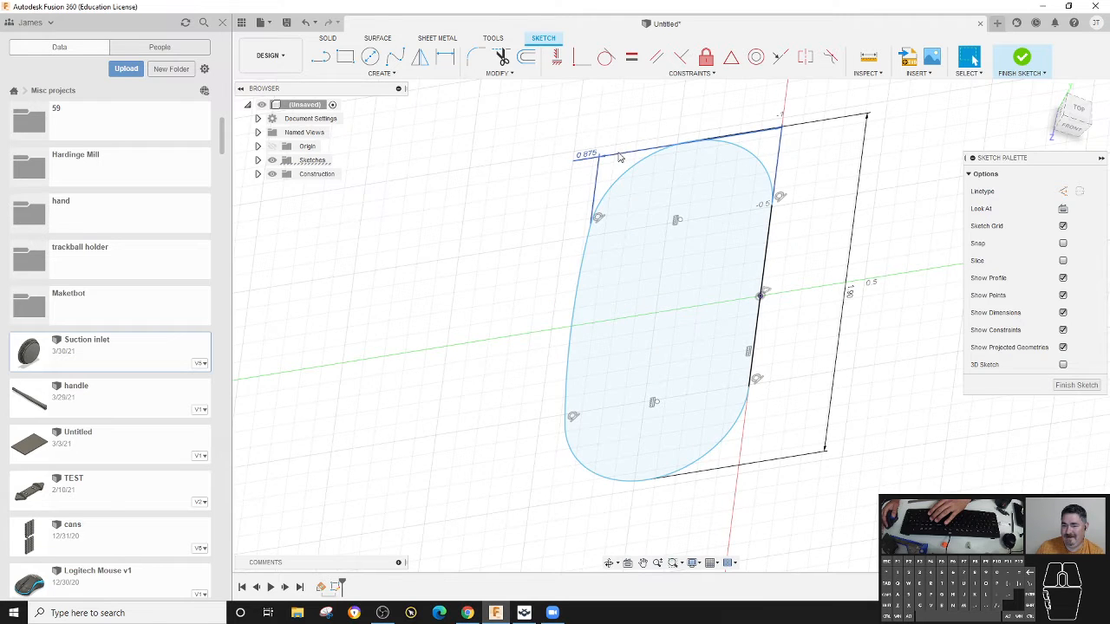
key(Delete)
drag(572, 325, 674, 295)
click(824, 320)
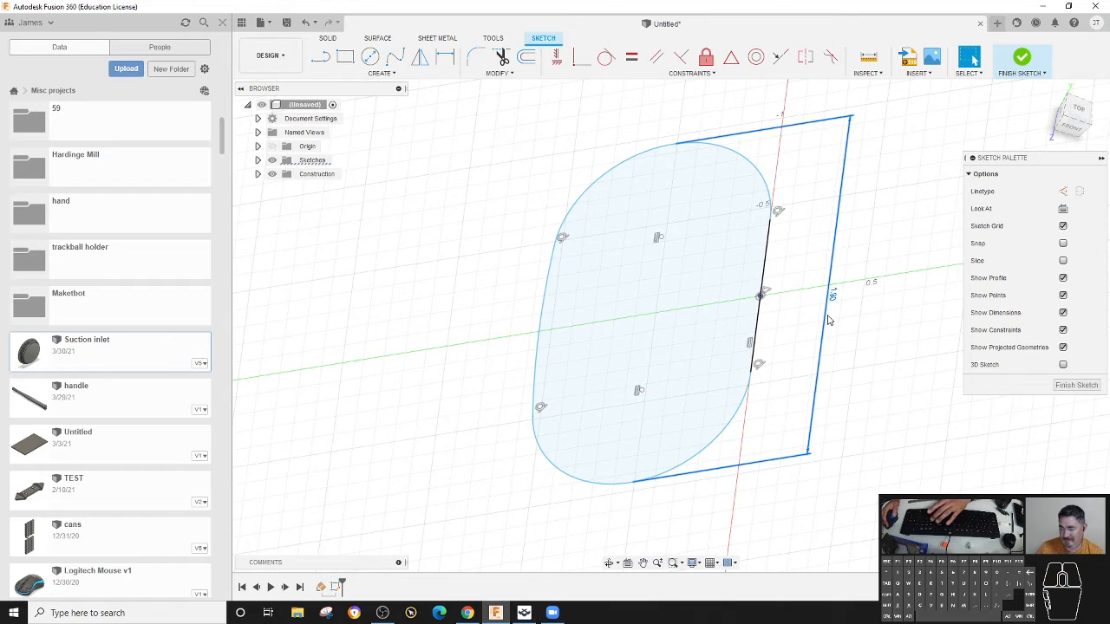
key(Delete)
Step: Delete the top arc and both end arcs, keeping only the constrained base line
drag(568, 315, 632, 276)
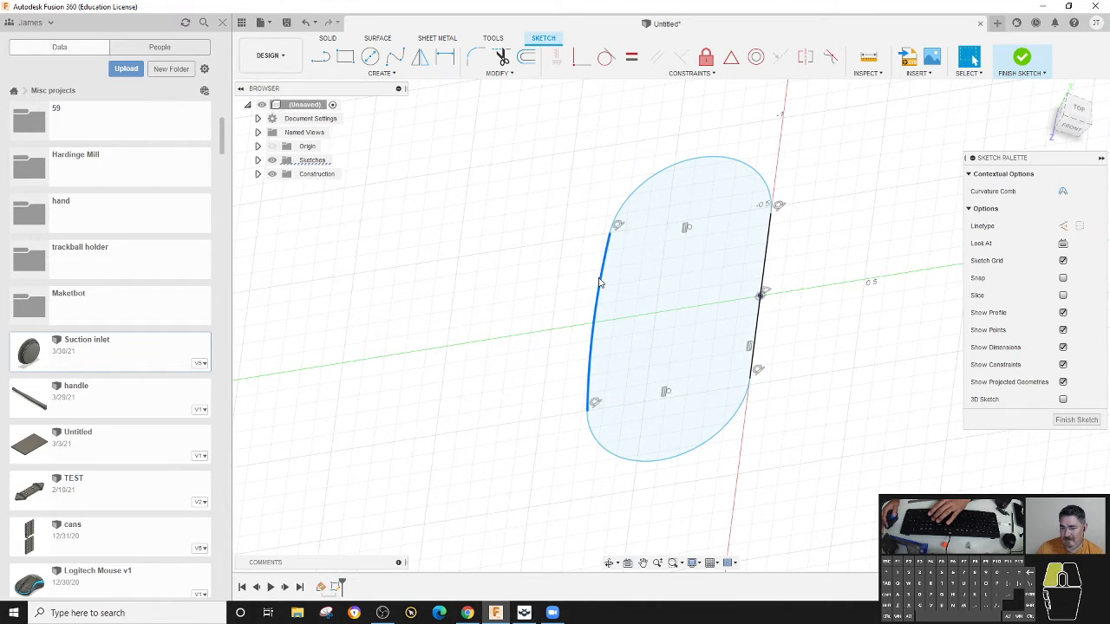
key(Delete)
drag(613, 231, 467, 378)
drag(523, 438, 500, 473)
key(Delete)
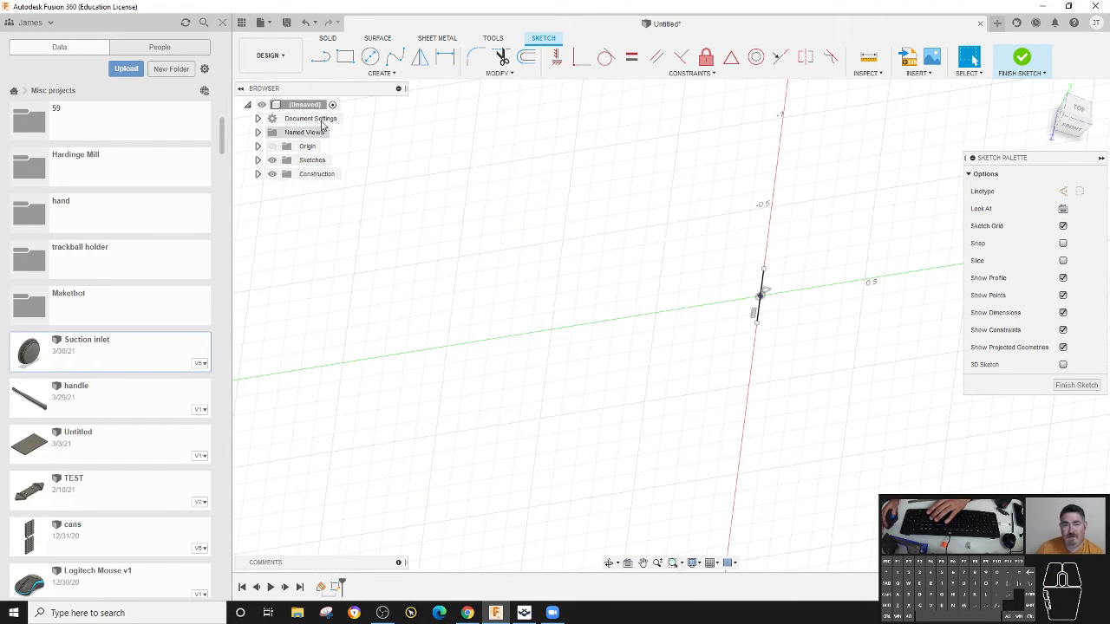
Step: With the Line tool, draw a tangent arc of about 0.37 in radius from the upper end of the base line
click(324, 61)
click(335, 73)
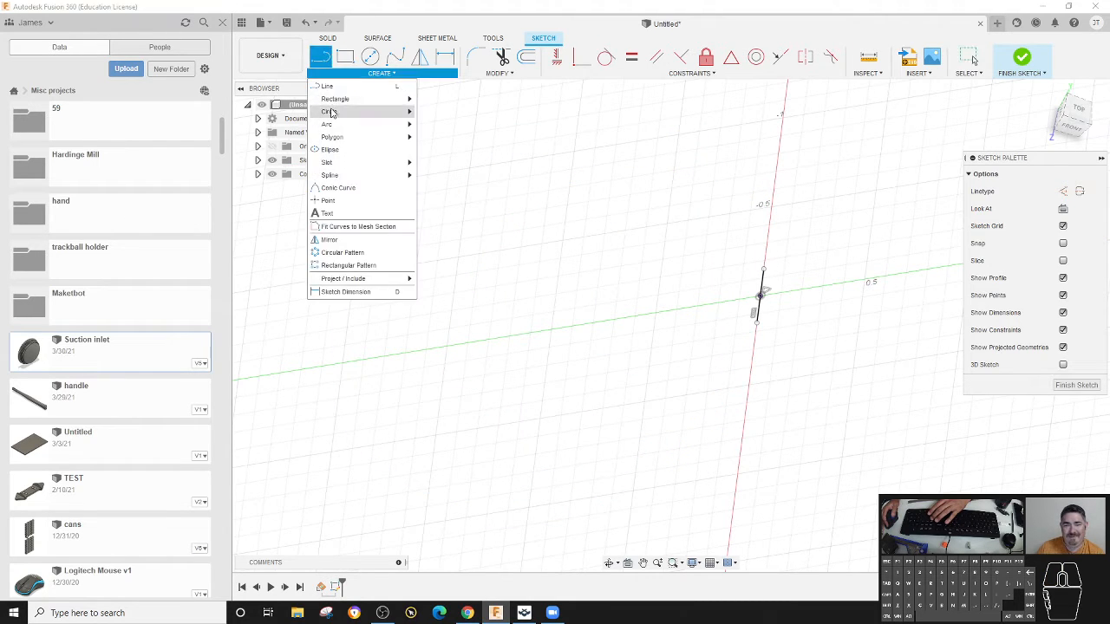
click(329, 87)
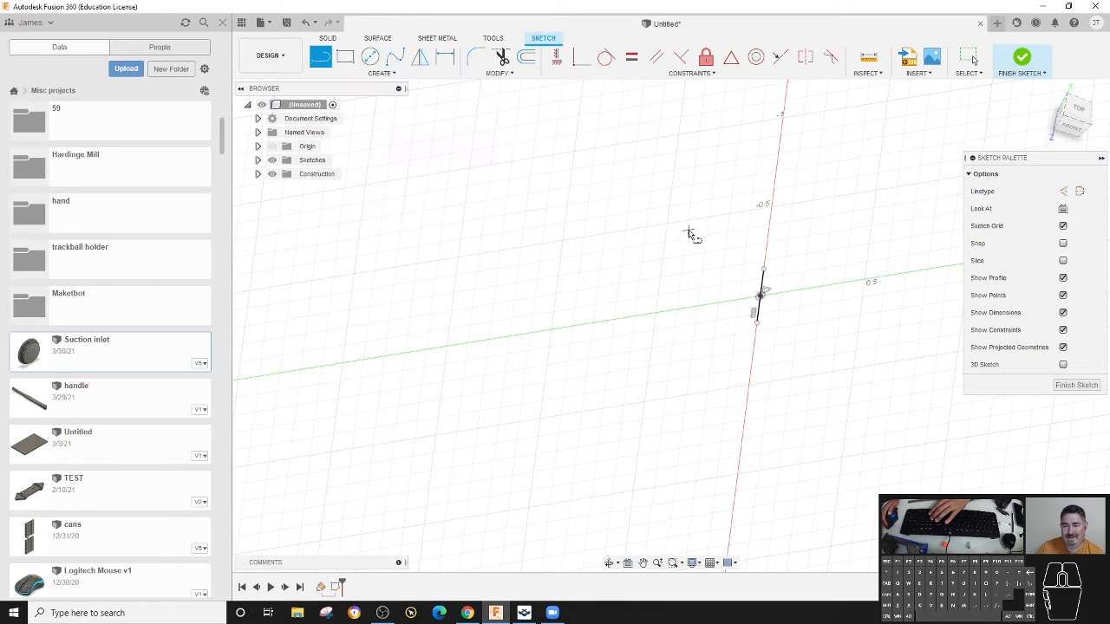
drag(766, 276, 902, 191)
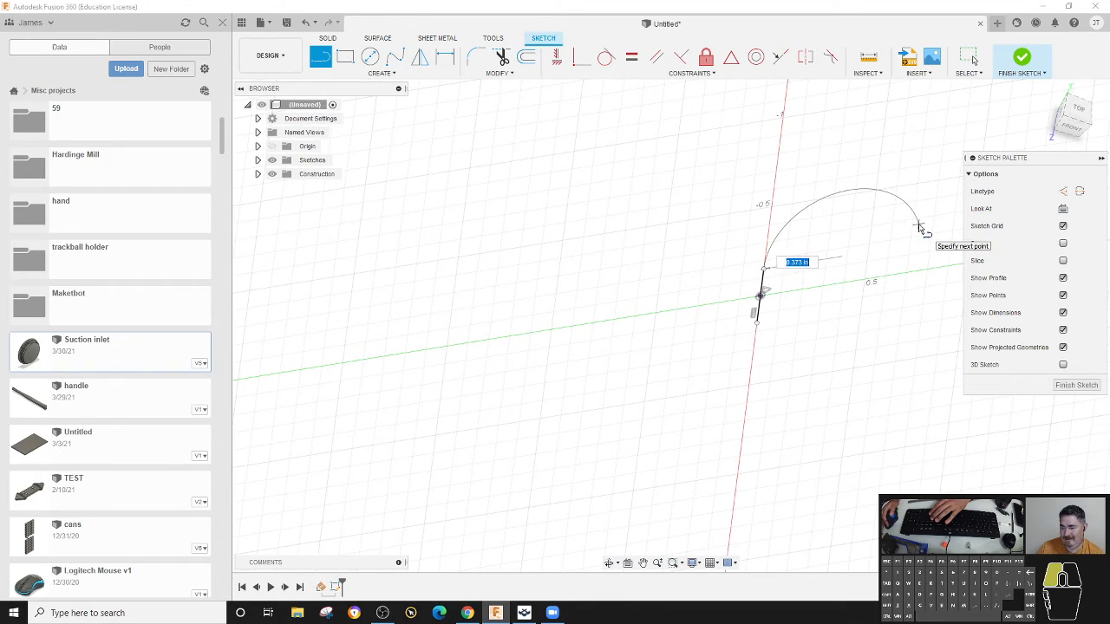
drag(921, 229, 920, 226)
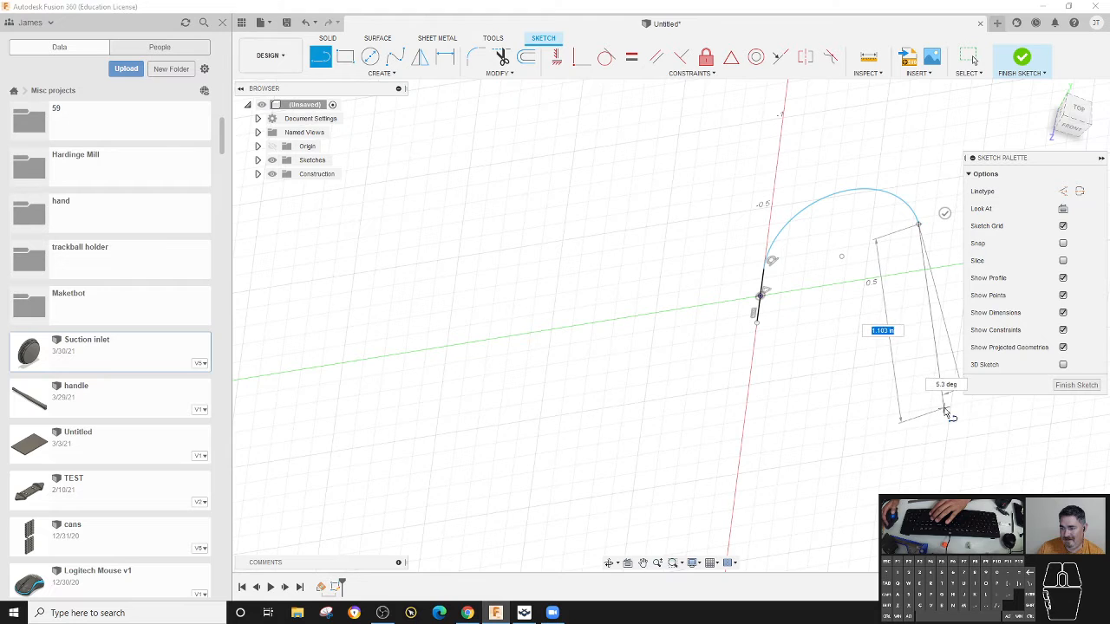
Step: Try to close the outline with a straight segment from the arc's free end and a tangent arc back to the base line's lower end
click(944, 410)
mouse_move(944, 409)
mouse_down()
mouse_move(868, 439)
mouse_move(760, 313)
mouse_up()
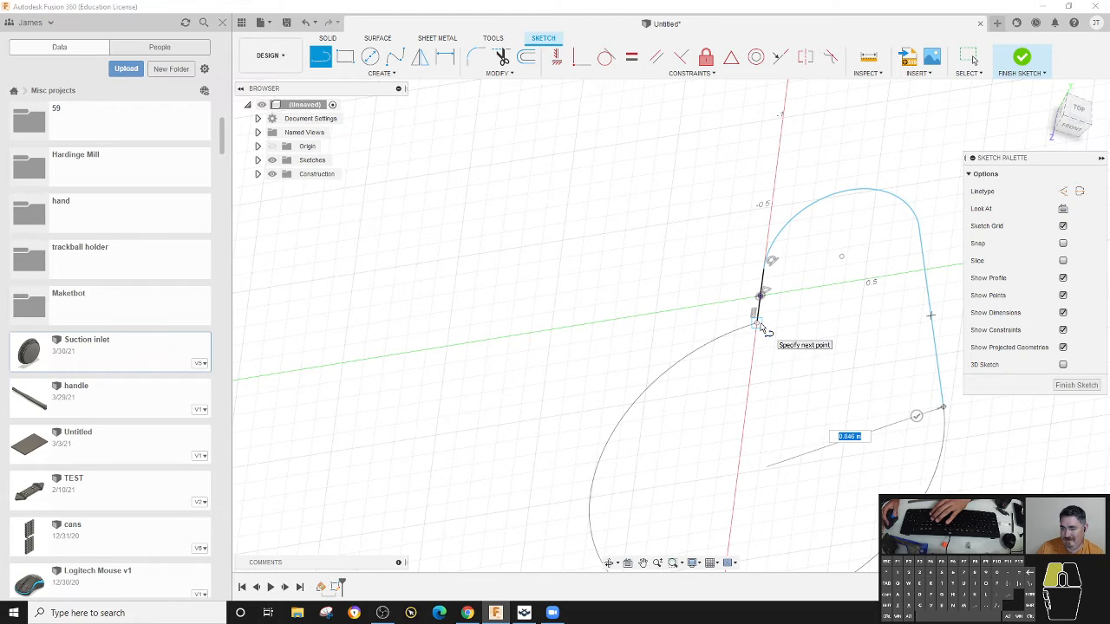
key(Escape)
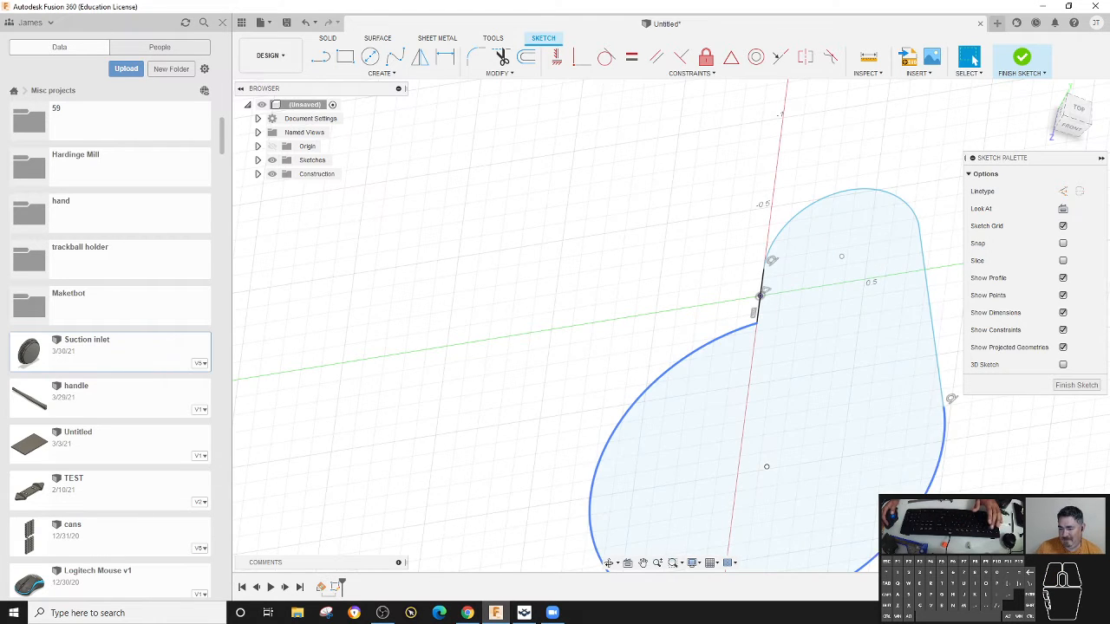
drag(941, 448, 810, 418)
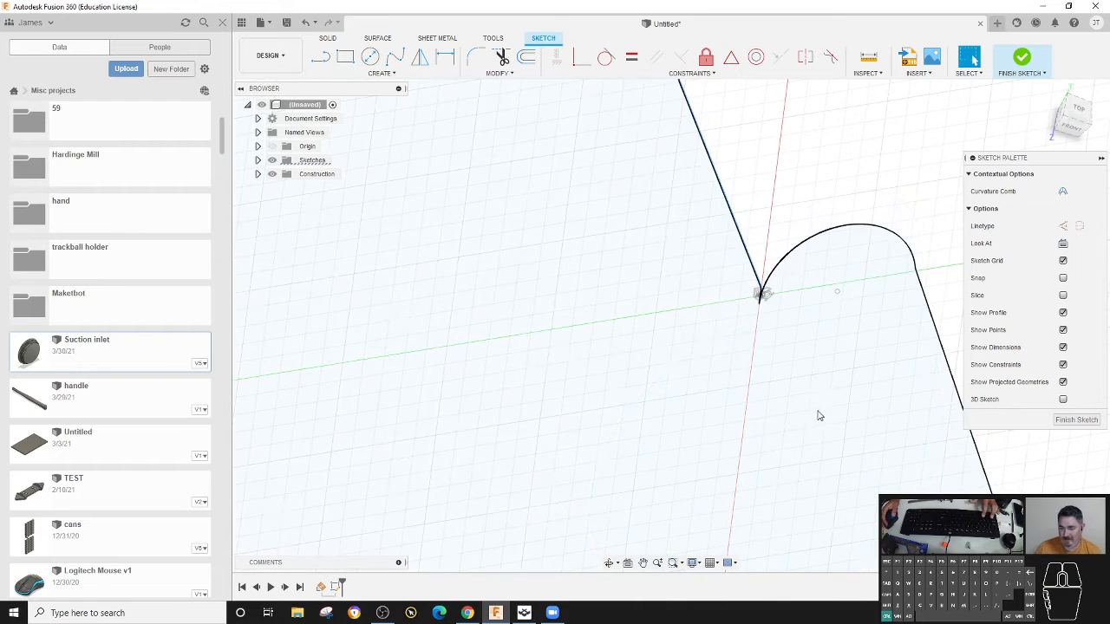
Step: Undo the closing arc and delete the straight segment, keeping only the upper arc and the base line
key(ctrl+z)
key(ctrl+z)
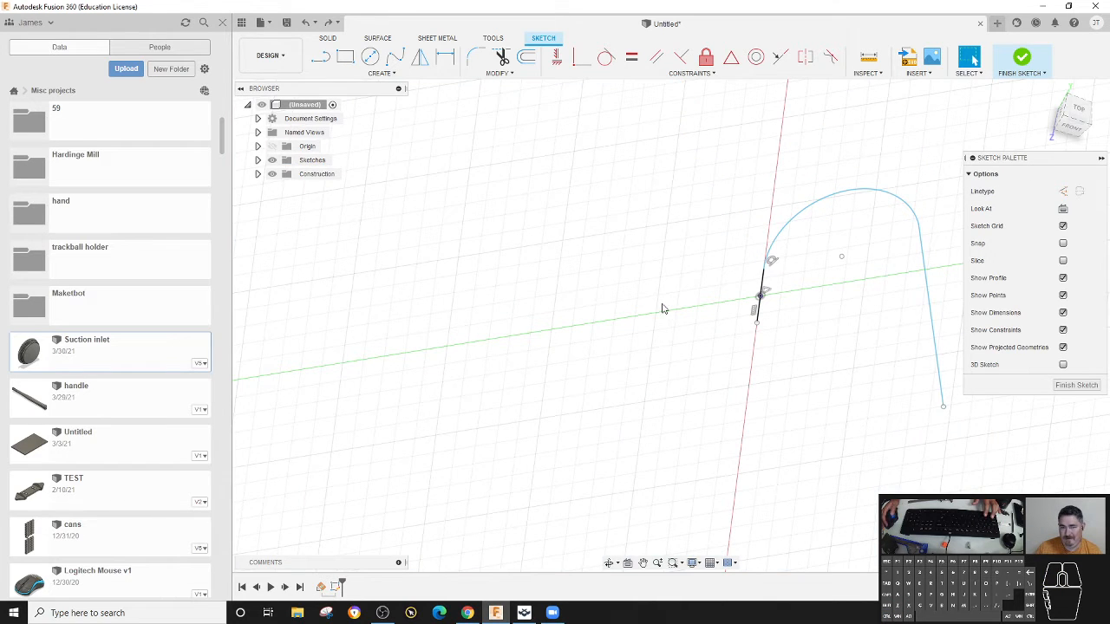
click(328, 74)
mouse_move(345, 127)
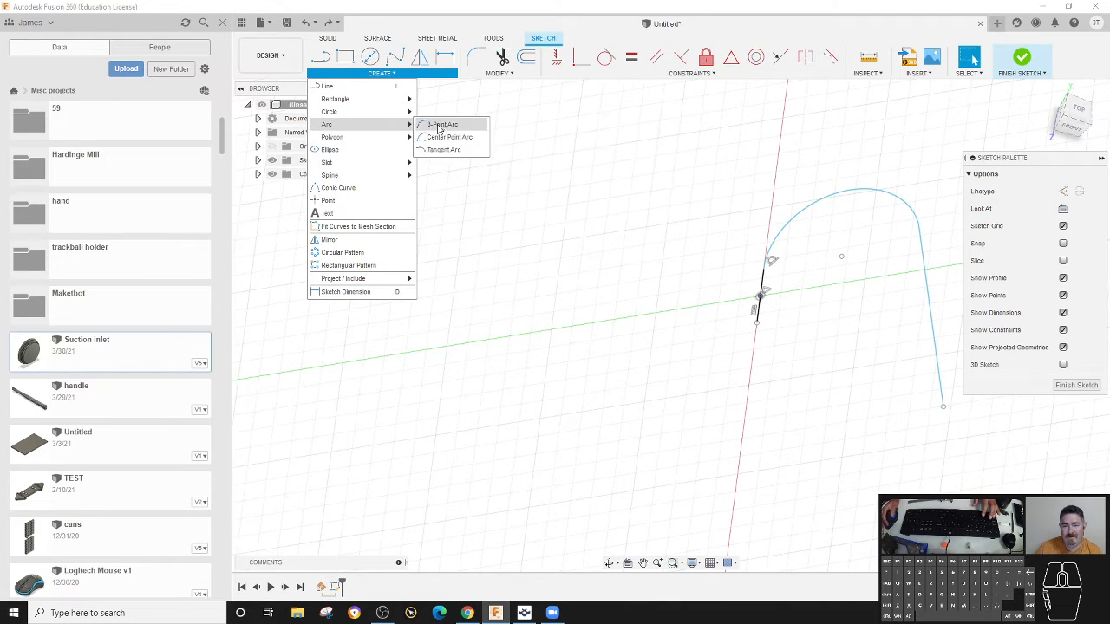
click(437, 126)
key(Escape)
click(936, 338)
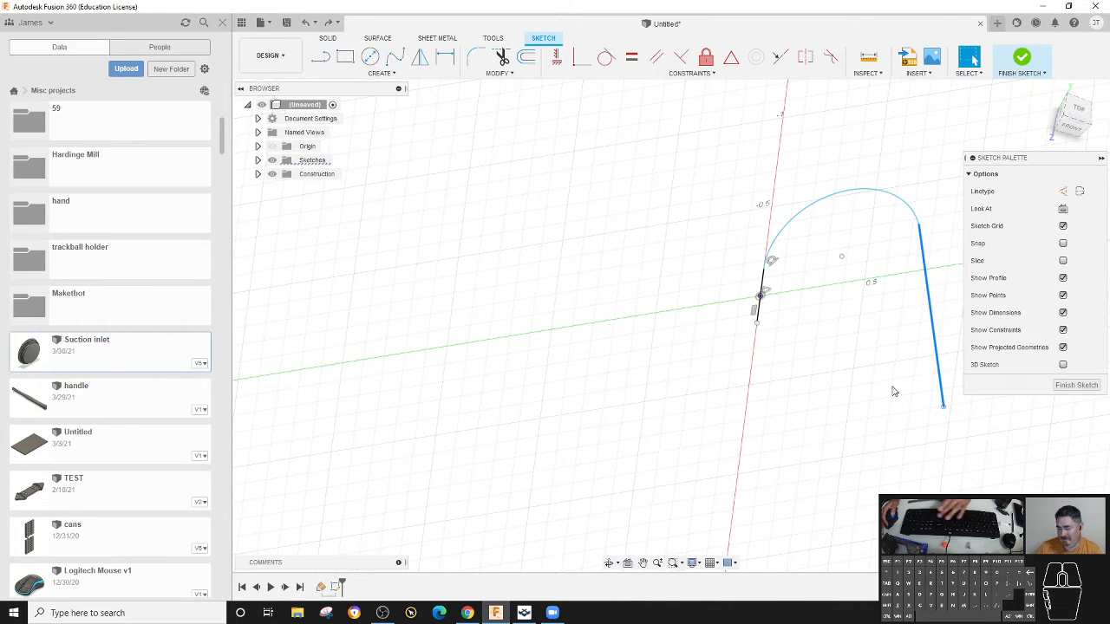
key(Delete)
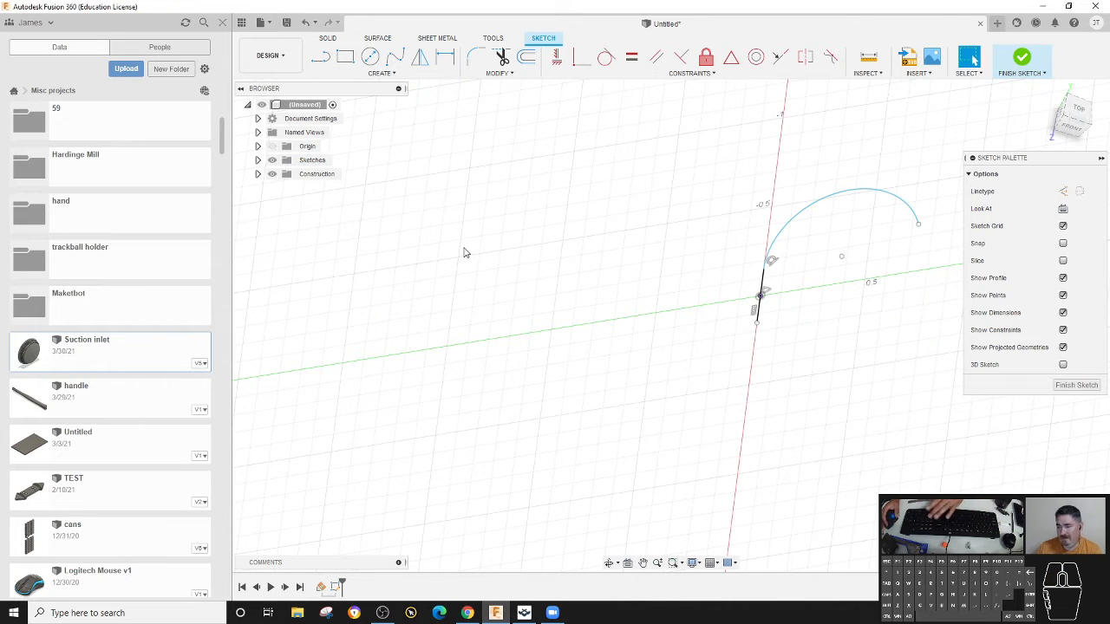
Step: Draw an arc from the base line's lower end, and a second arc joining the free ends of the upper and lower arcs
click(328, 74)
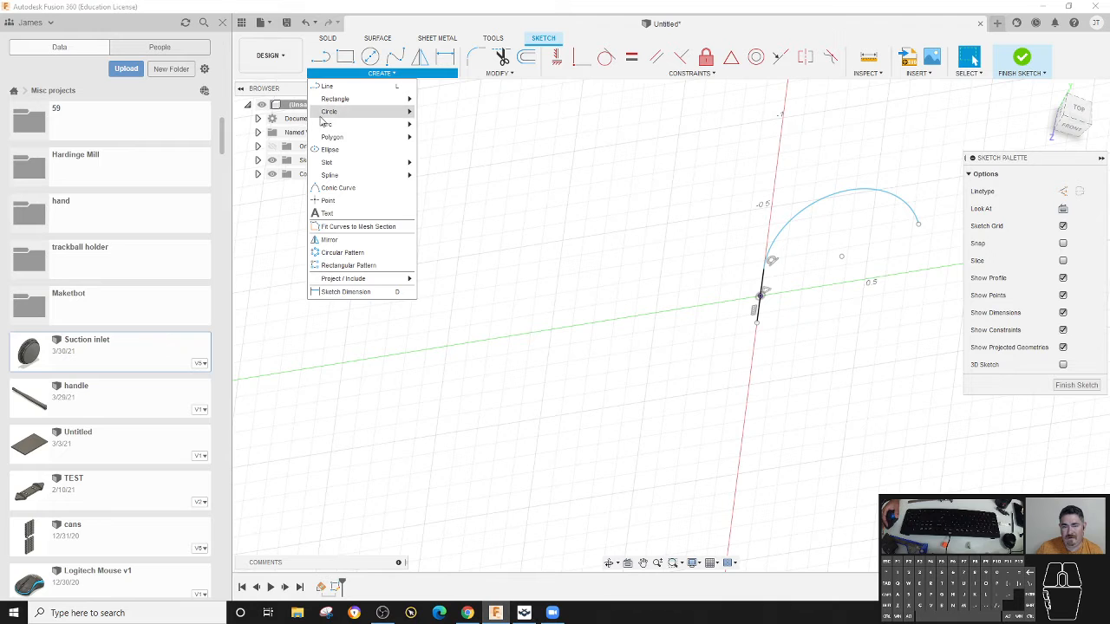
mouse_move(381, 124)
click(443, 136)
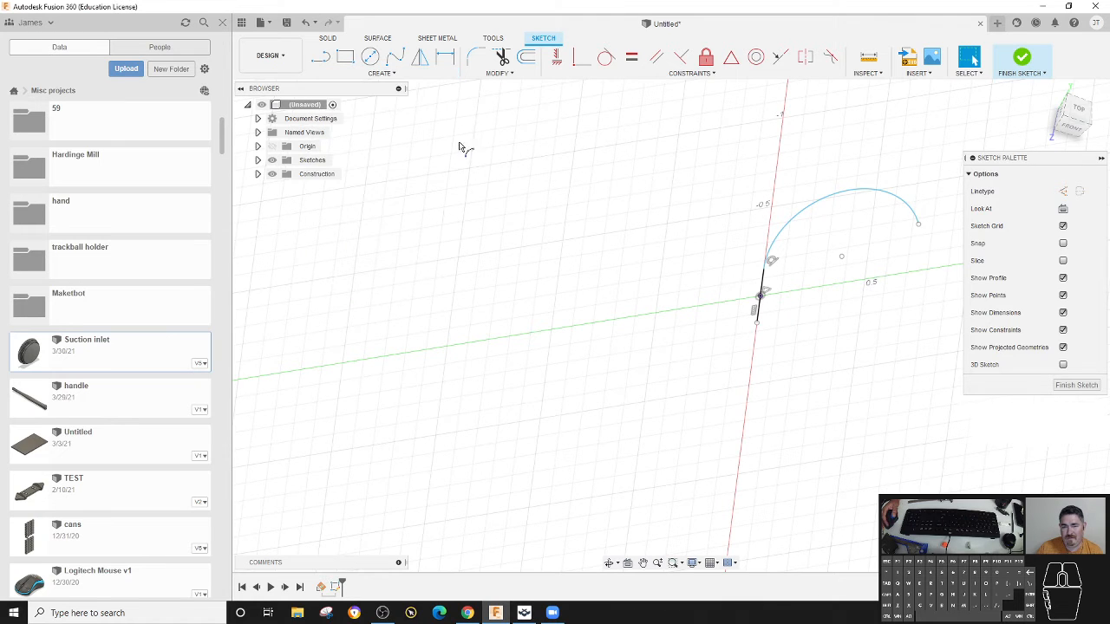
click(757, 322)
click(902, 363)
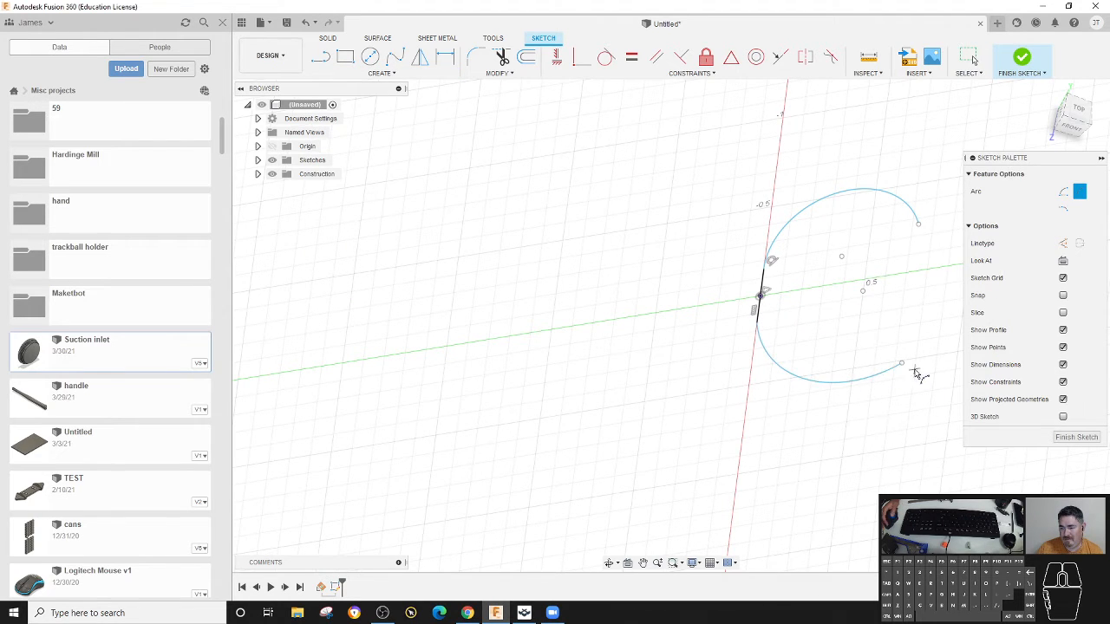
click(924, 274)
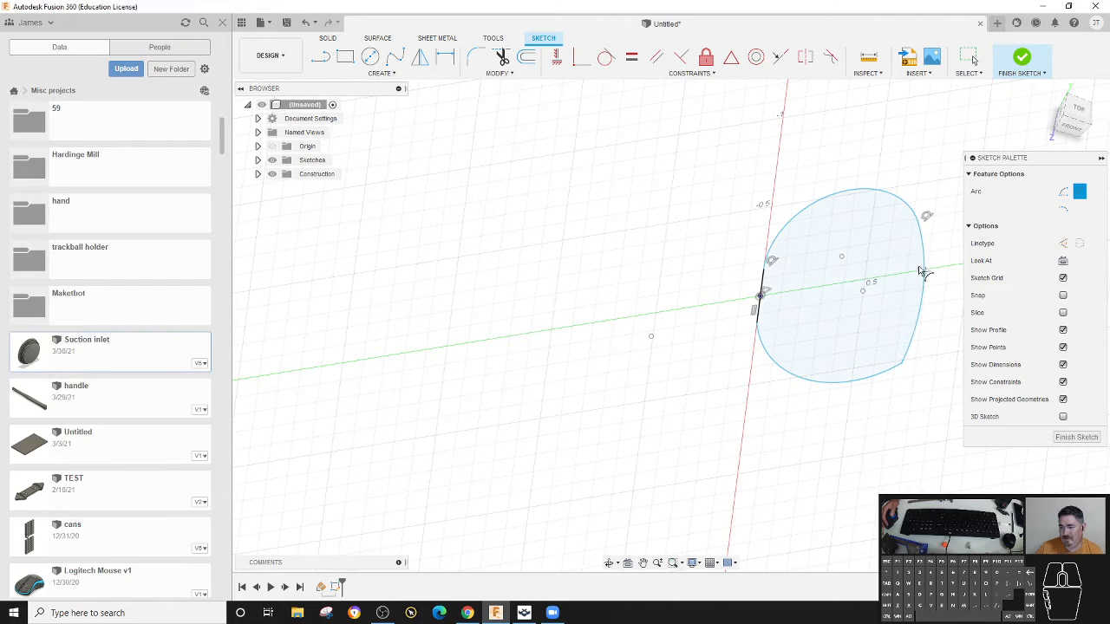
Step: Make the lower arc tangent to both the long side arc and the base line
click(606, 58)
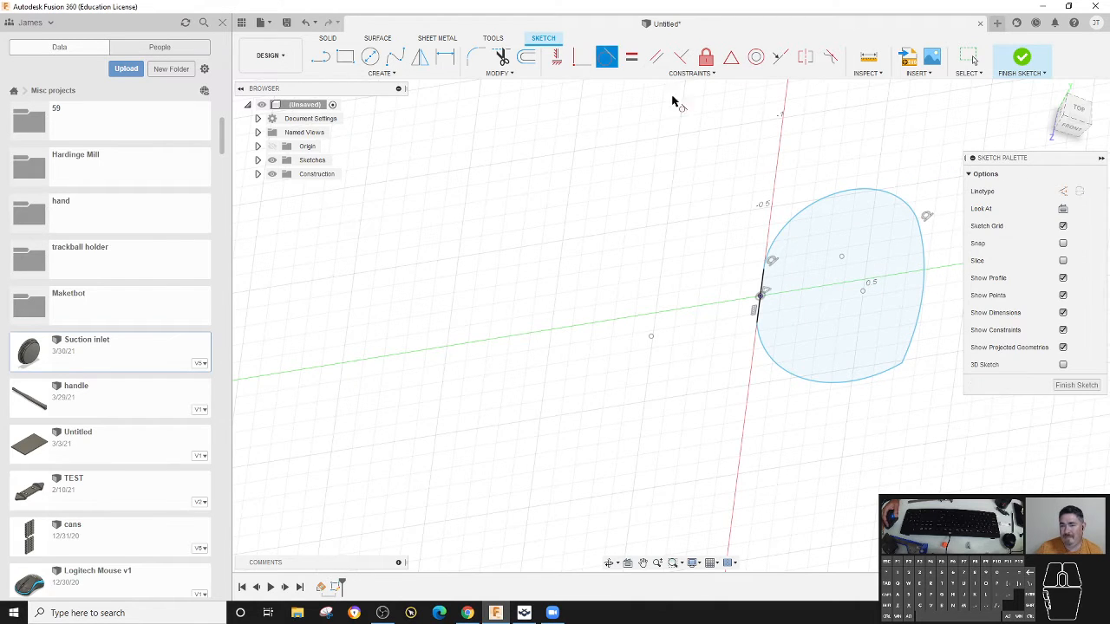
click(911, 344)
click(885, 375)
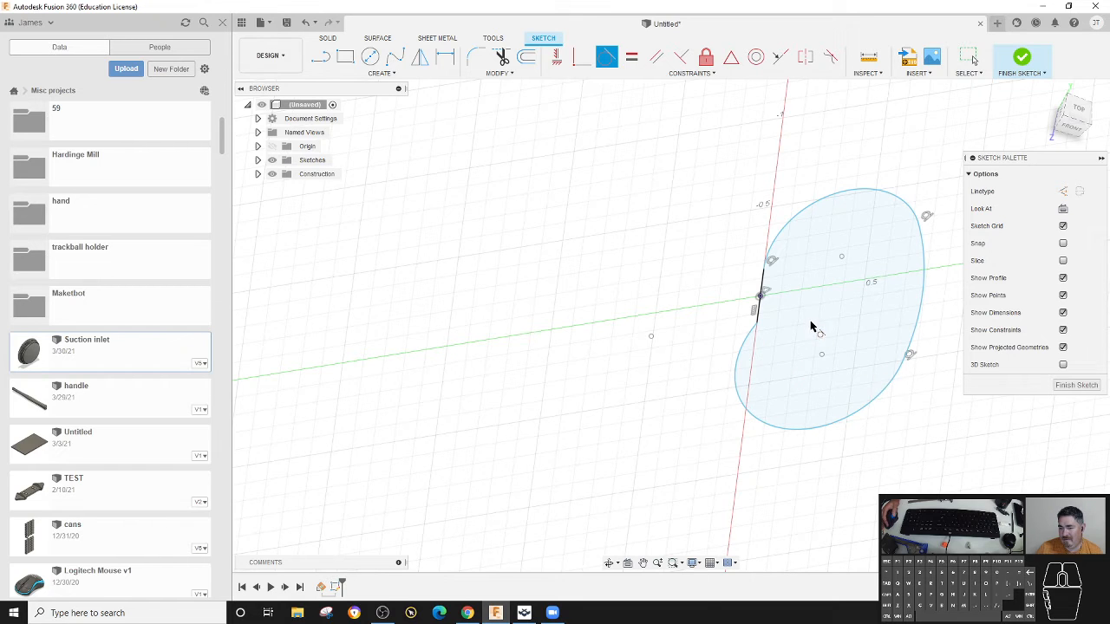
click(761, 314)
click(752, 333)
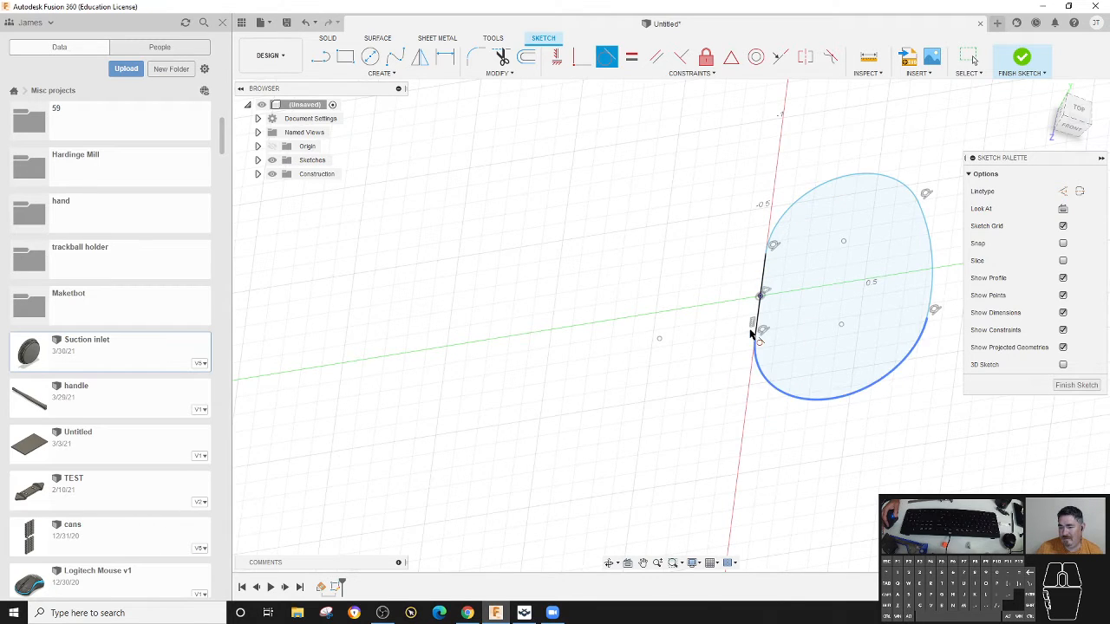
Step: Align the centre points of the two end arcs with a Horizontal/Vertical constraint
click(557, 56)
click(844, 242)
click(841, 327)
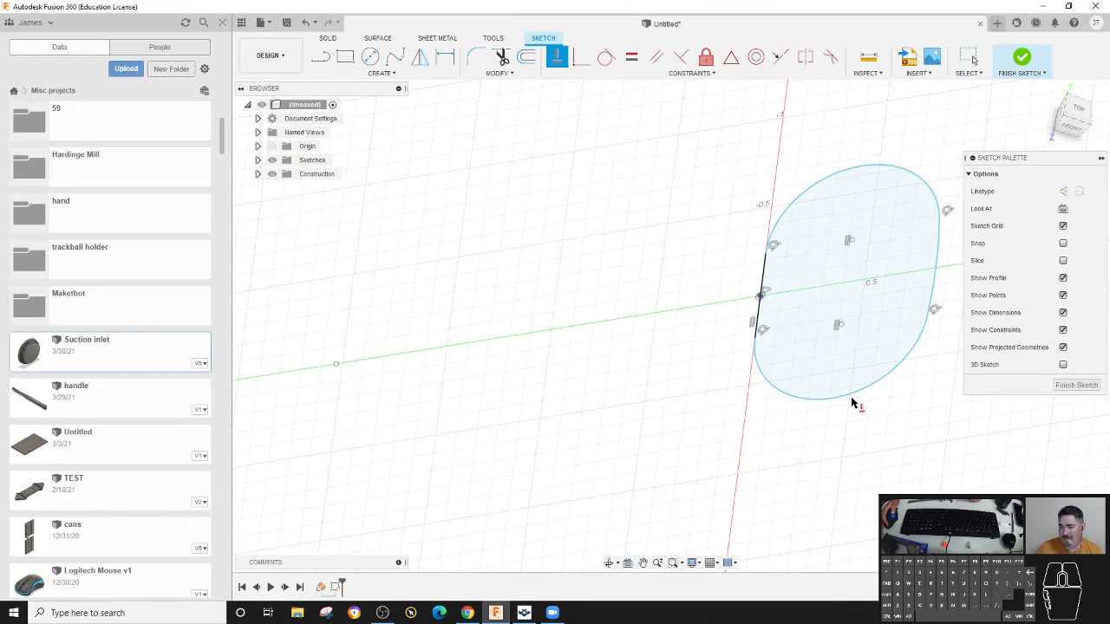
Step: Dimension the distance from the base line to the outer tangent of the long side arc as 0.905 in
key(d)
click(764, 294)
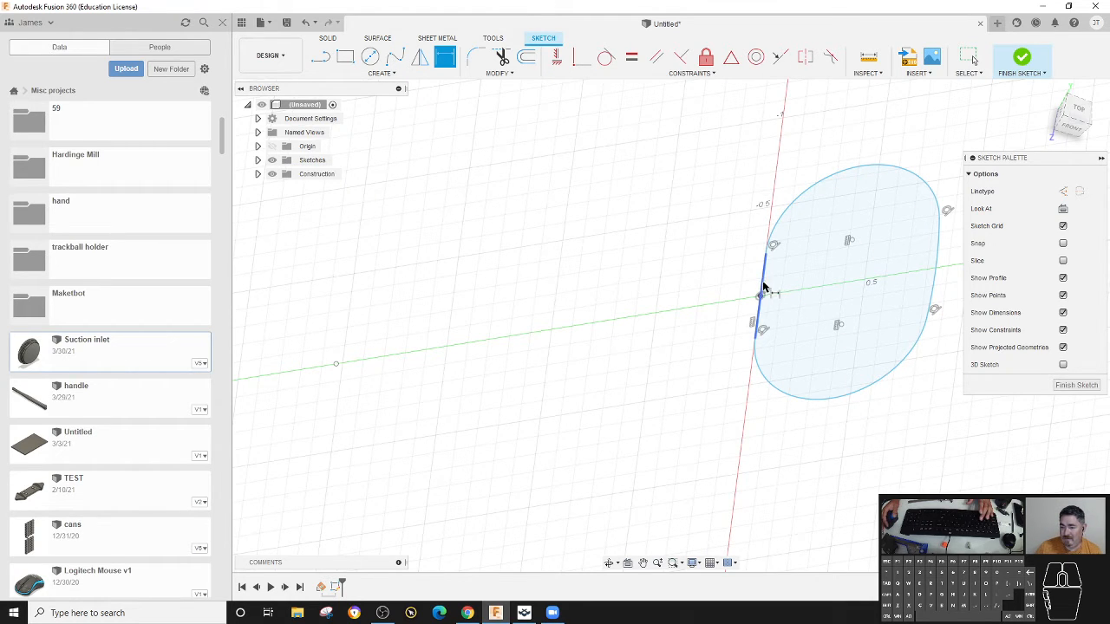
right_click(848, 273)
click(854, 372)
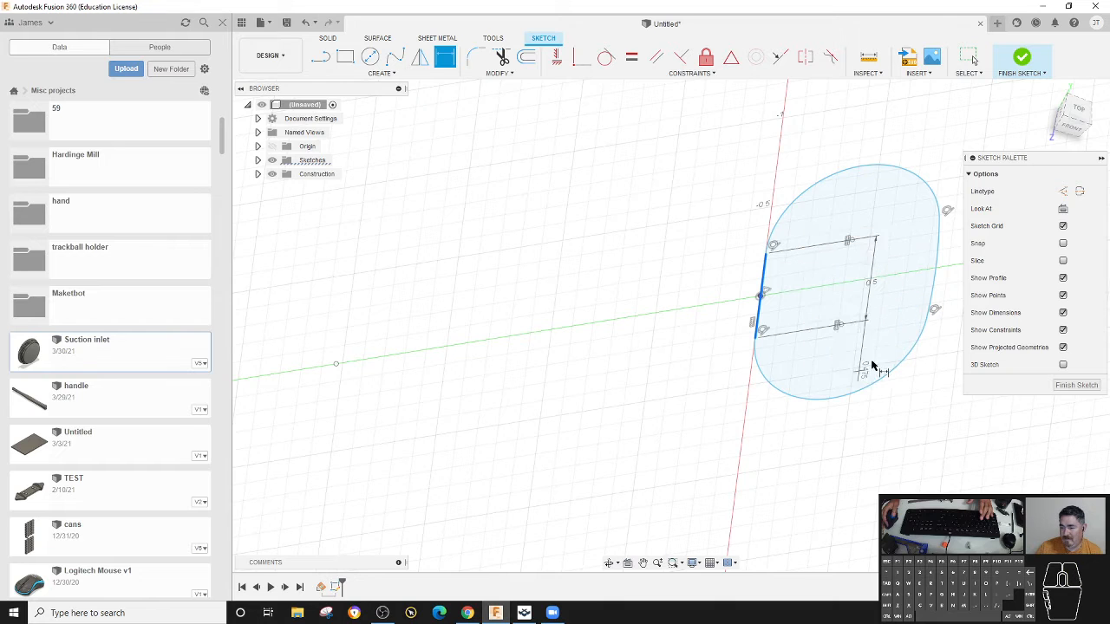
click(933, 277)
click(870, 491)
key(BackSpace)
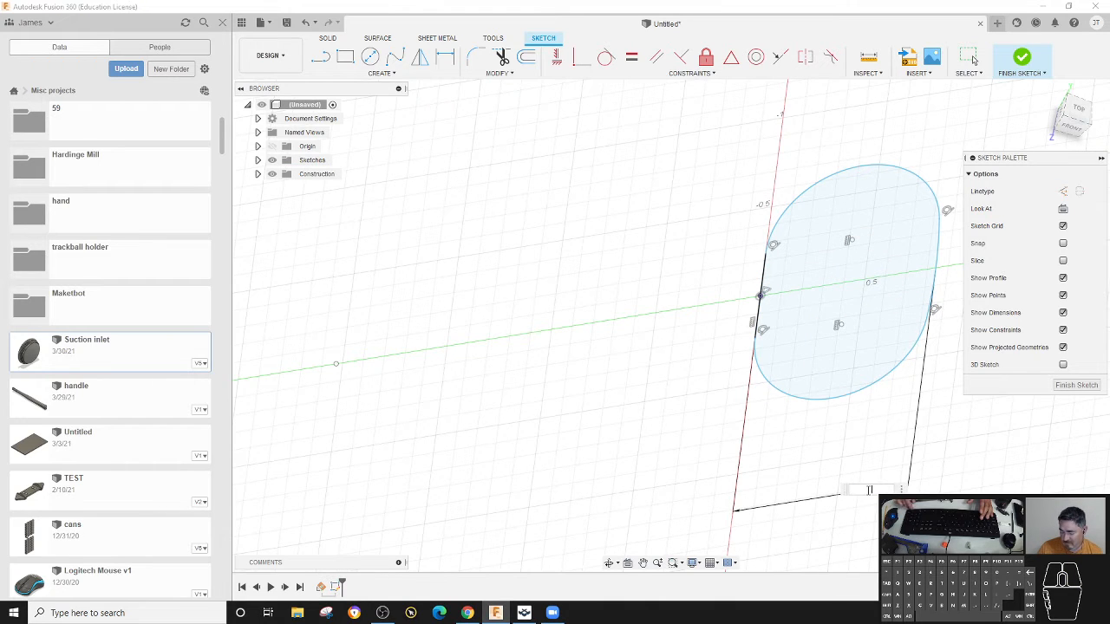
text(0.905)
key(Return)
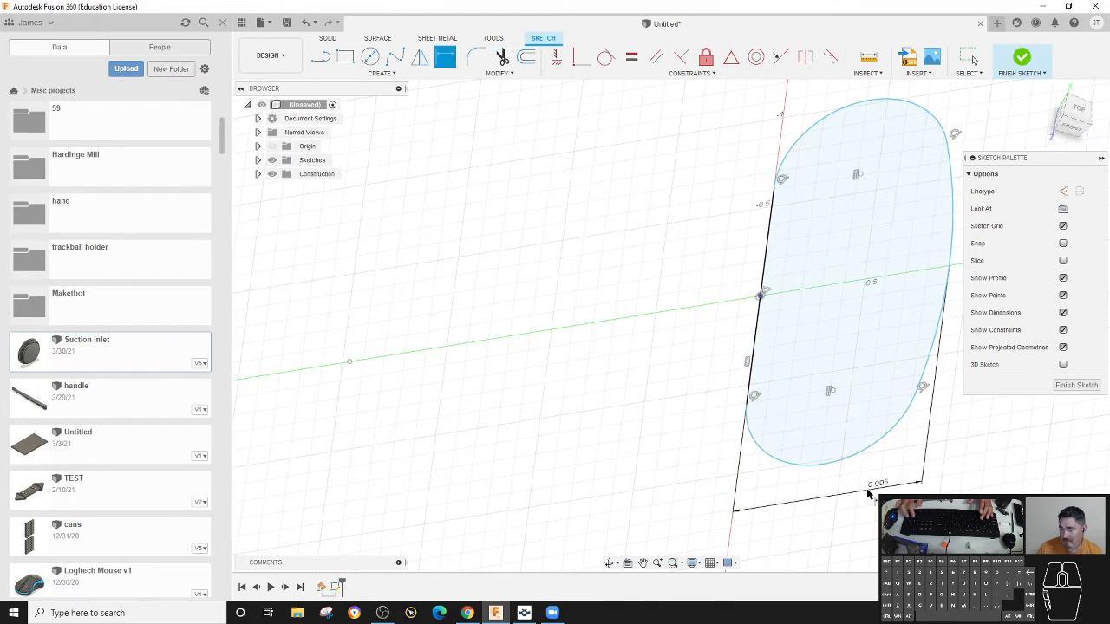
Step: Dimension the distance from the base line to the lower arc's junction with the long side arc as 0.875 in
click(753, 385)
click(922, 386)
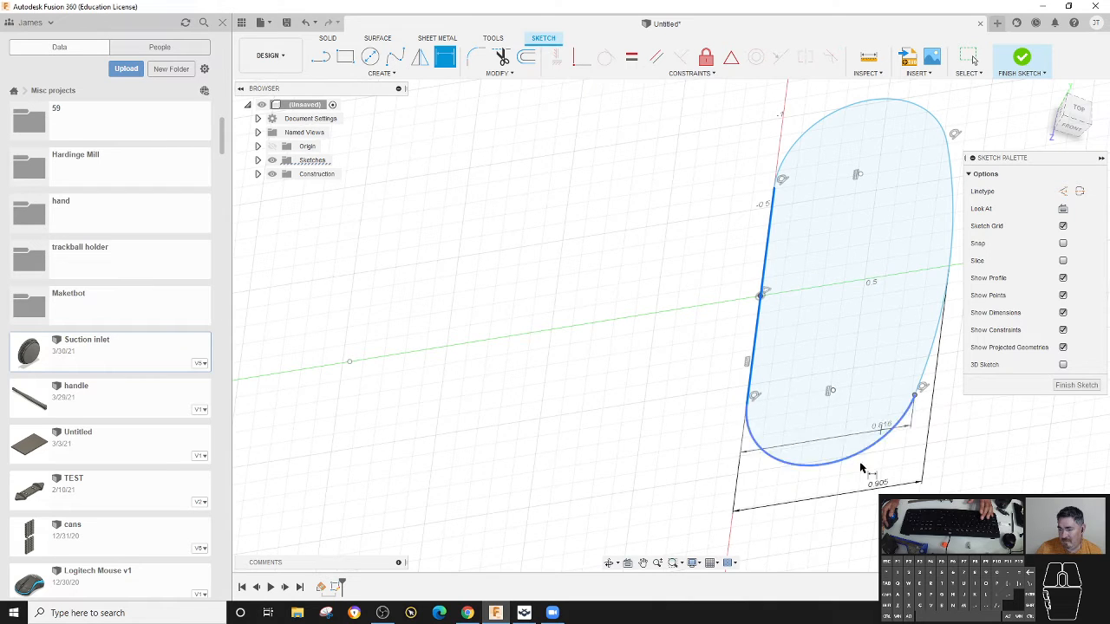
click(823, 544)
text(0.875)
key(Return)
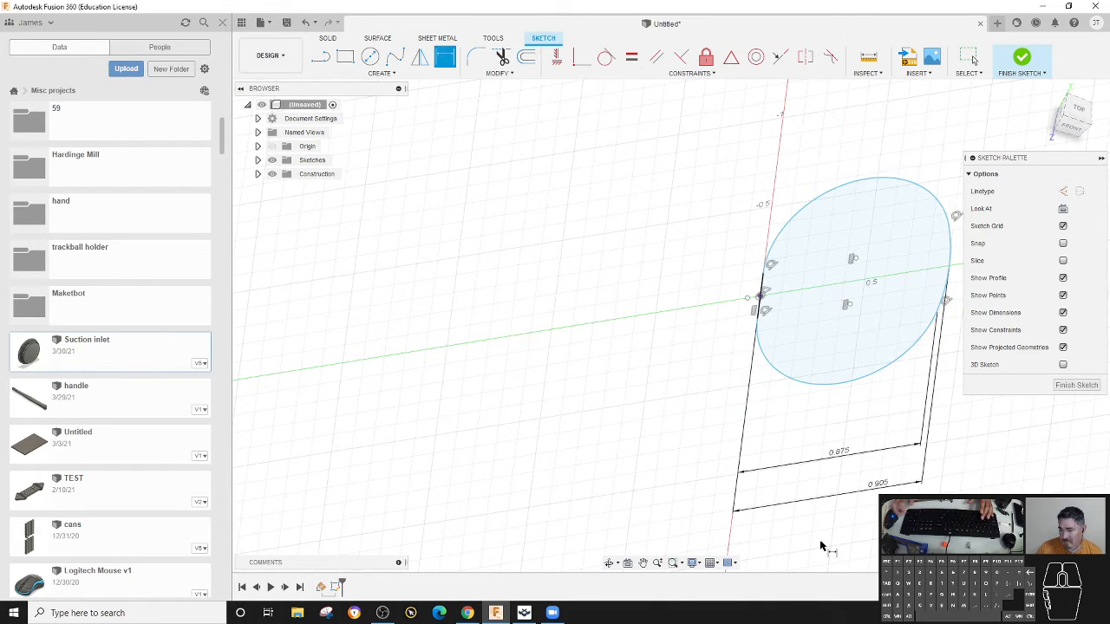
Step: Try to dimension the overall length between the outer tangents of the two end arcs as 1.9 in
right_click(816, 418)
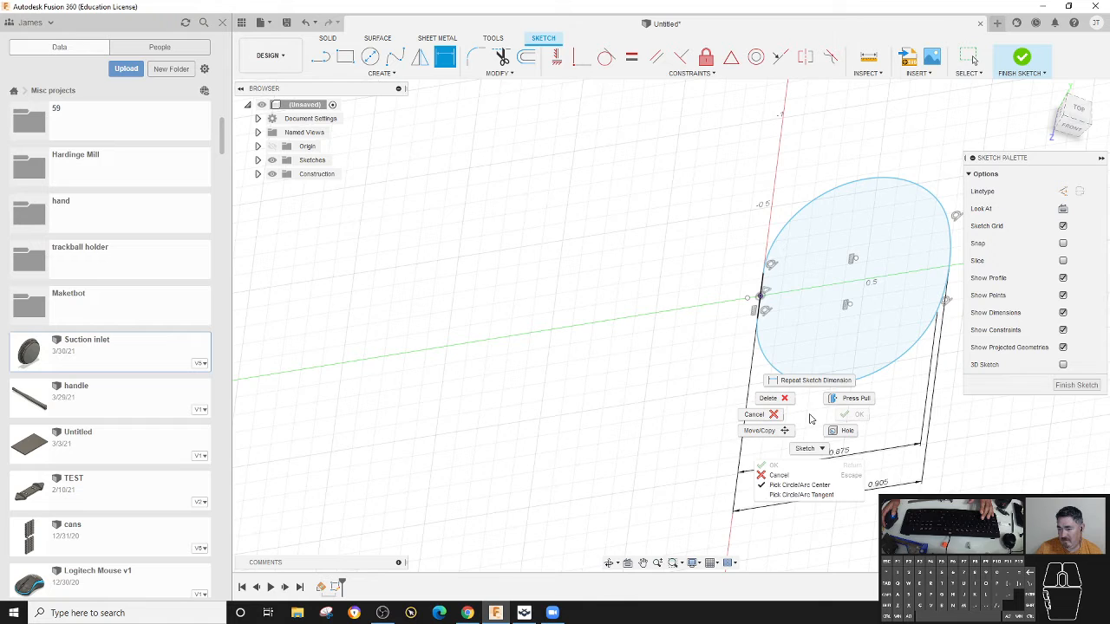
click(815, 498)
click(844, 383)
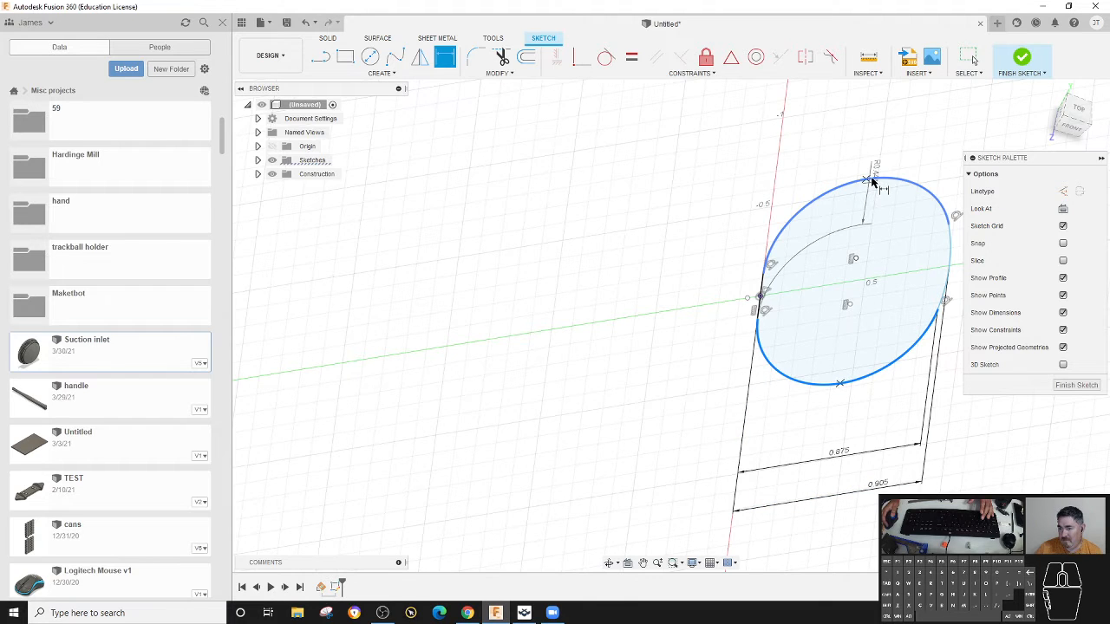
click(872, 179)
click(656, 199)
text(1.5)
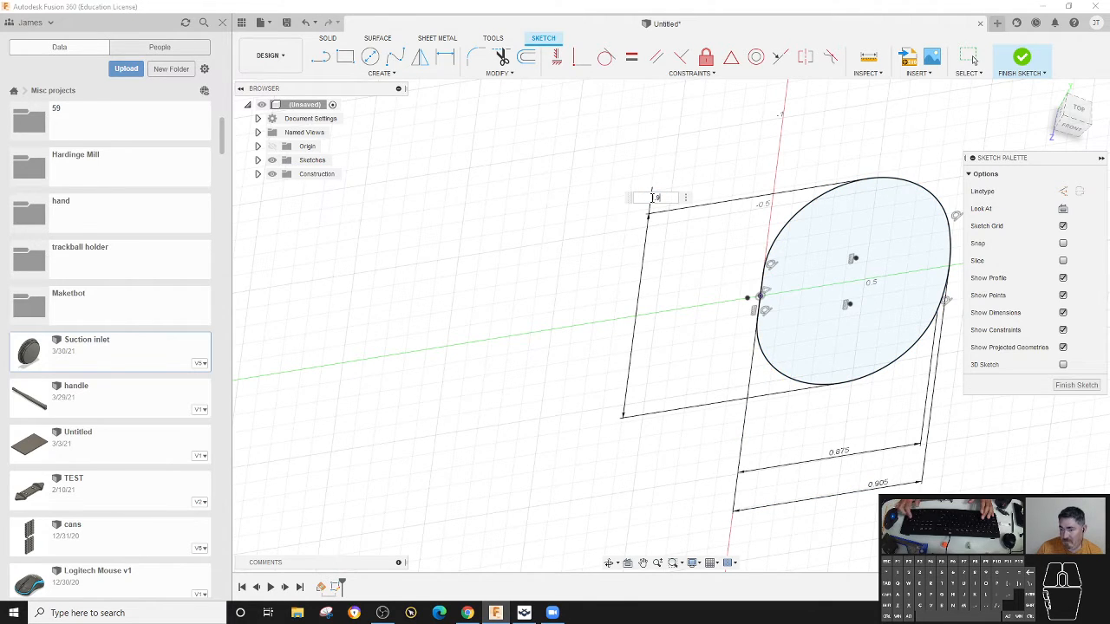
key(Return)
scroll(779, 210, down, 2)
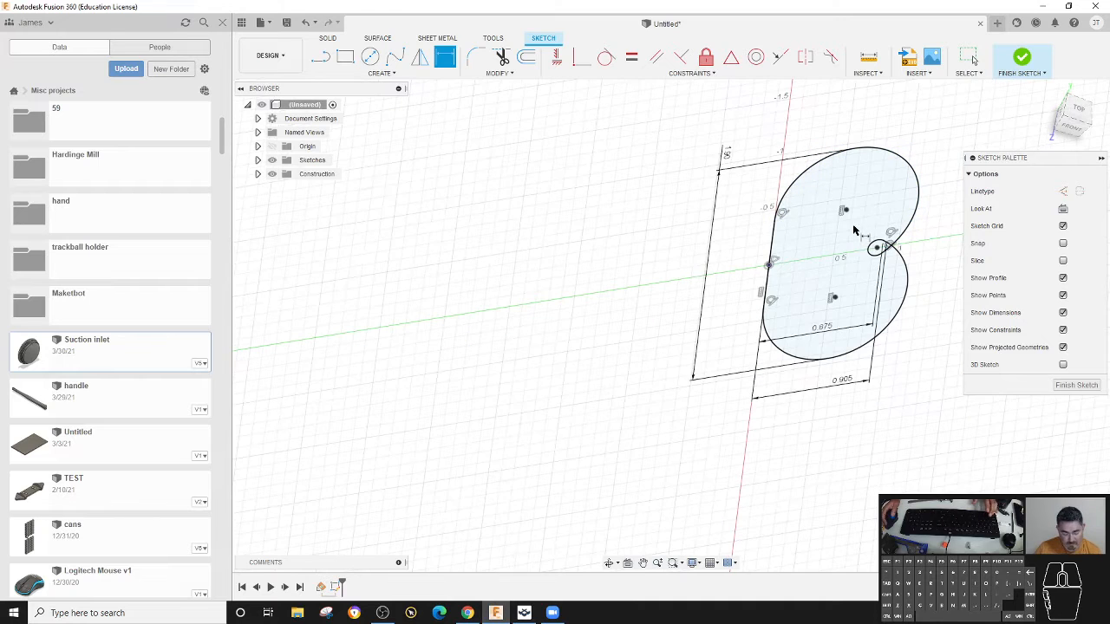
key(Escape)
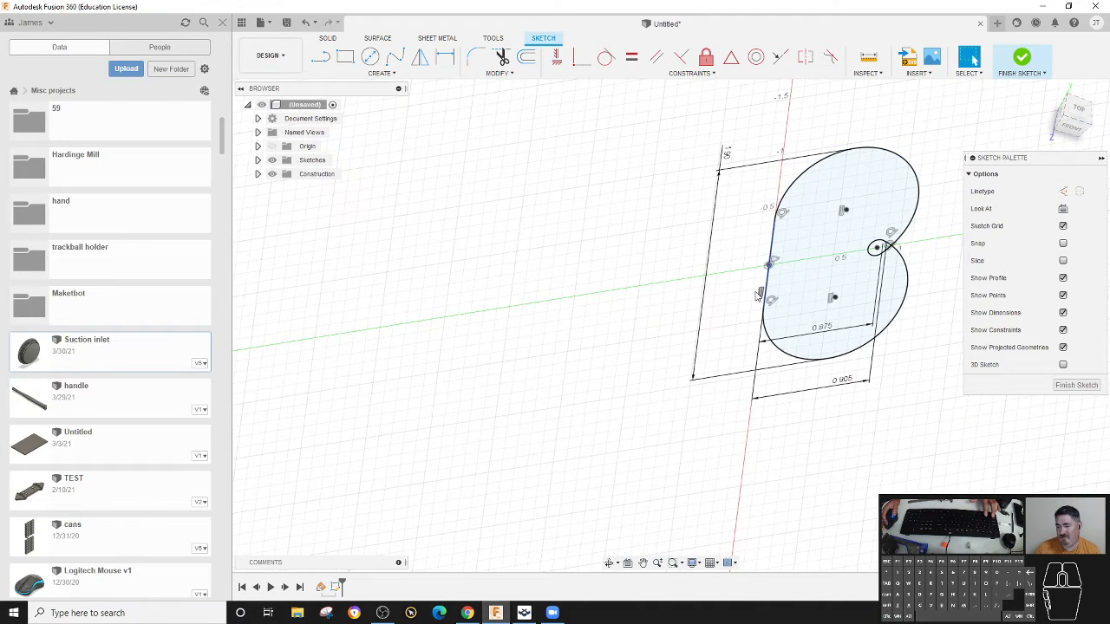
Step: Undo the overall length dimension between the two end arcs
click(725, 156)
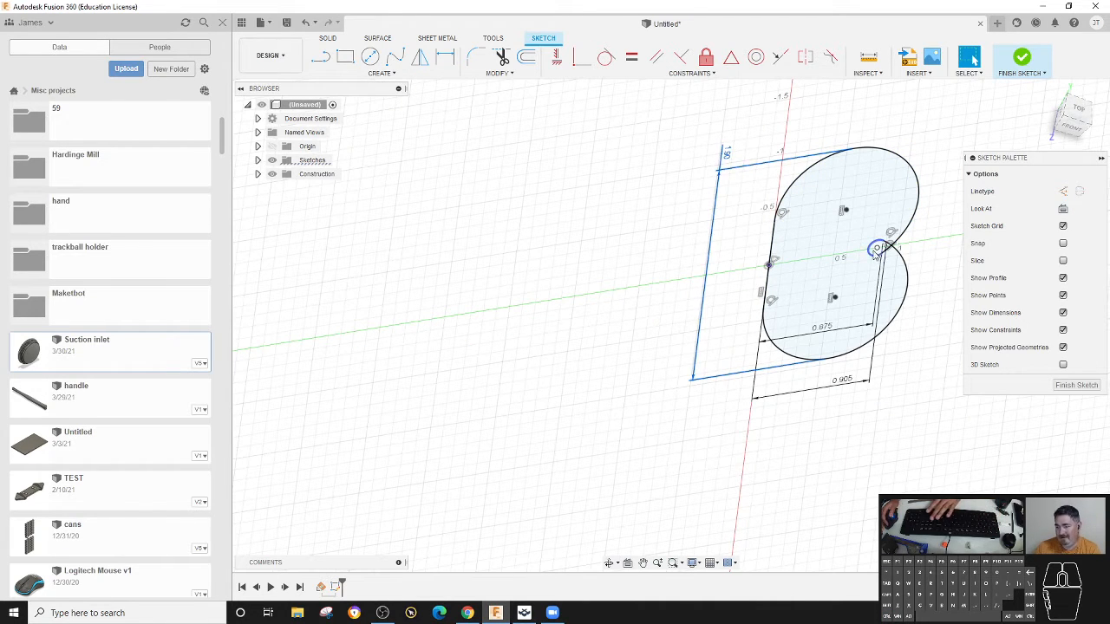
key(Delete)
key(ctrl+z)
key(ctrl+z)
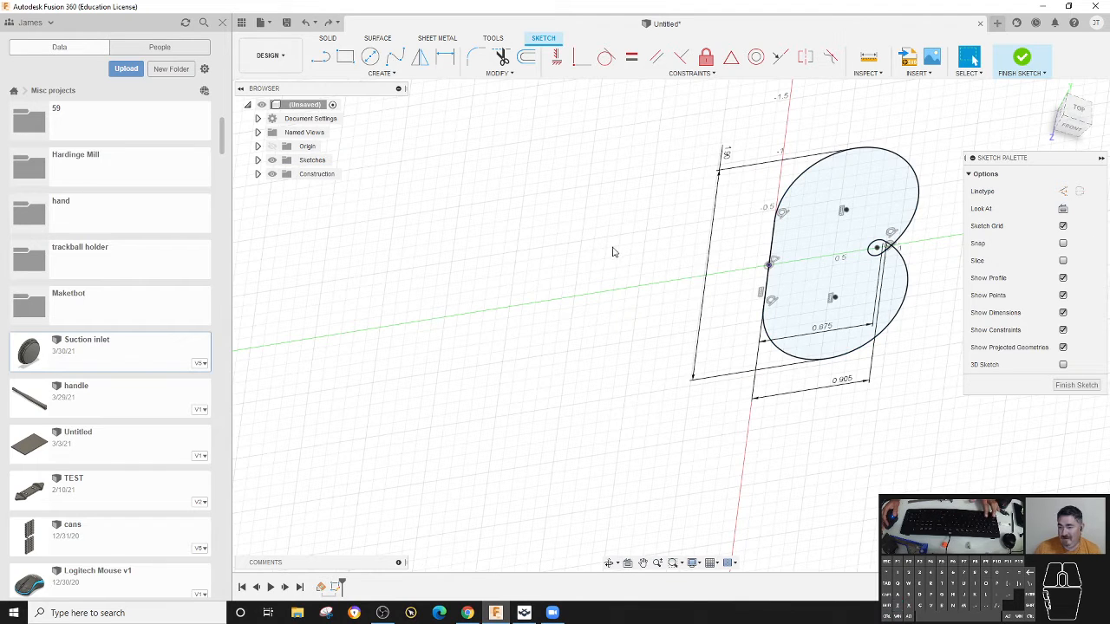
key(ctrl+z)
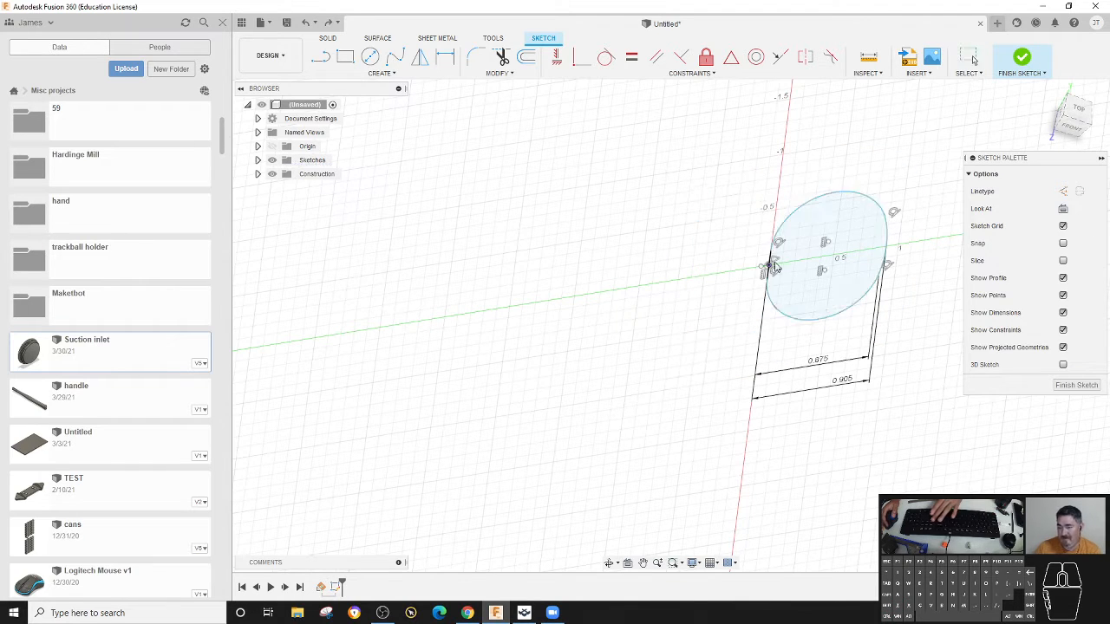
Step: Stretch the rounded profile lengthwise and dimension its overall length between the outer tangents of the two end arcs as 1.9 in
drag(824, 274, 815, 349)
key(d)
right_click(635, 269)
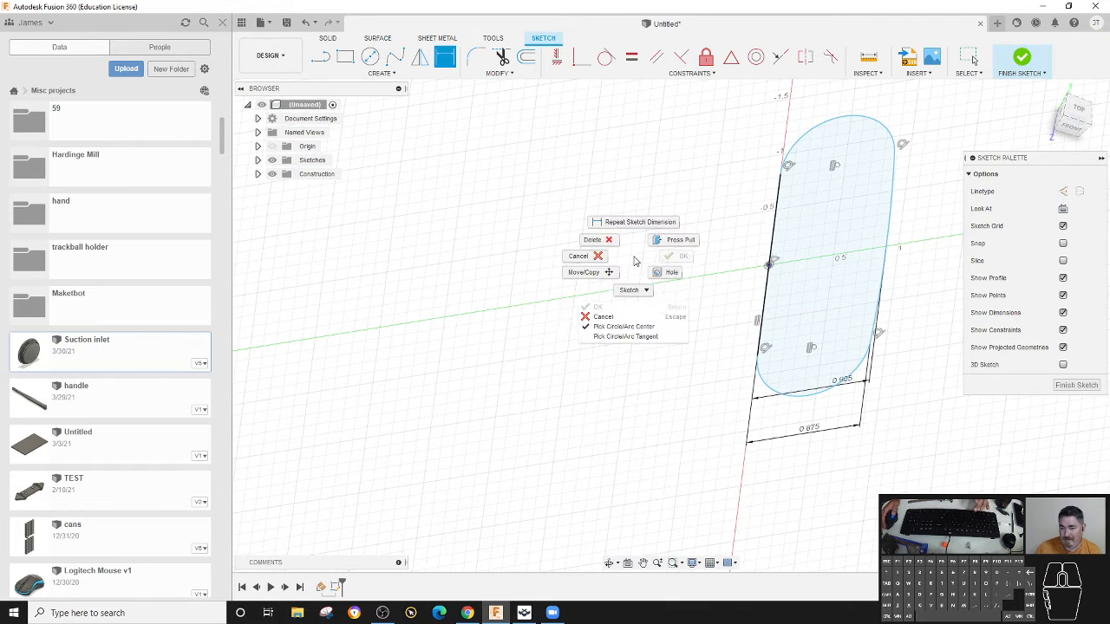
click(652, 338)
click(858, 117)
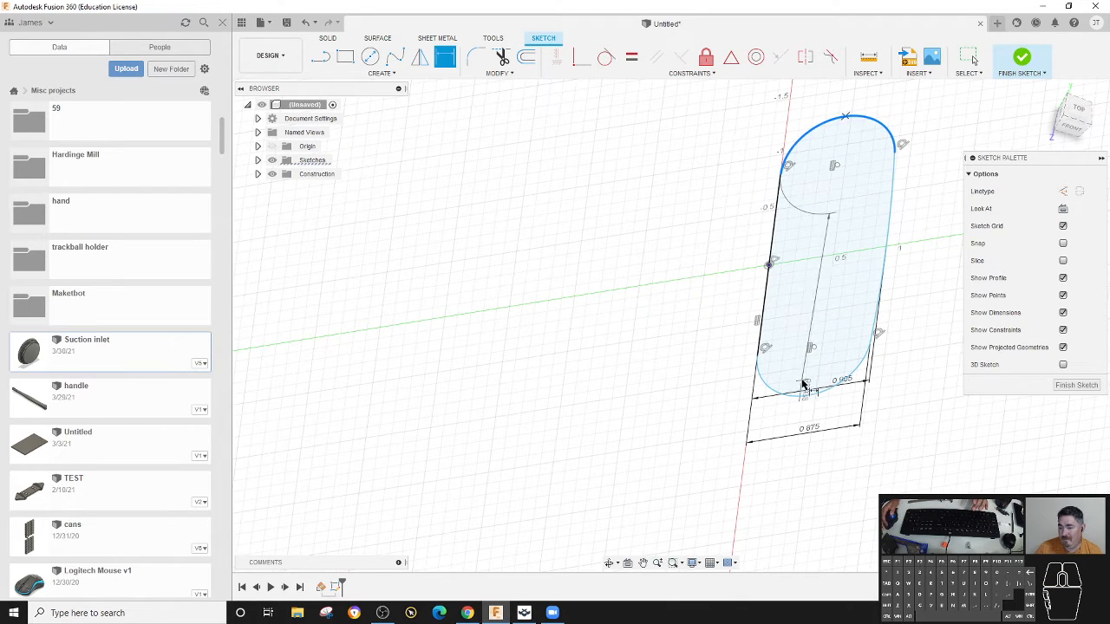
click(807, 398)
click(701, 328)
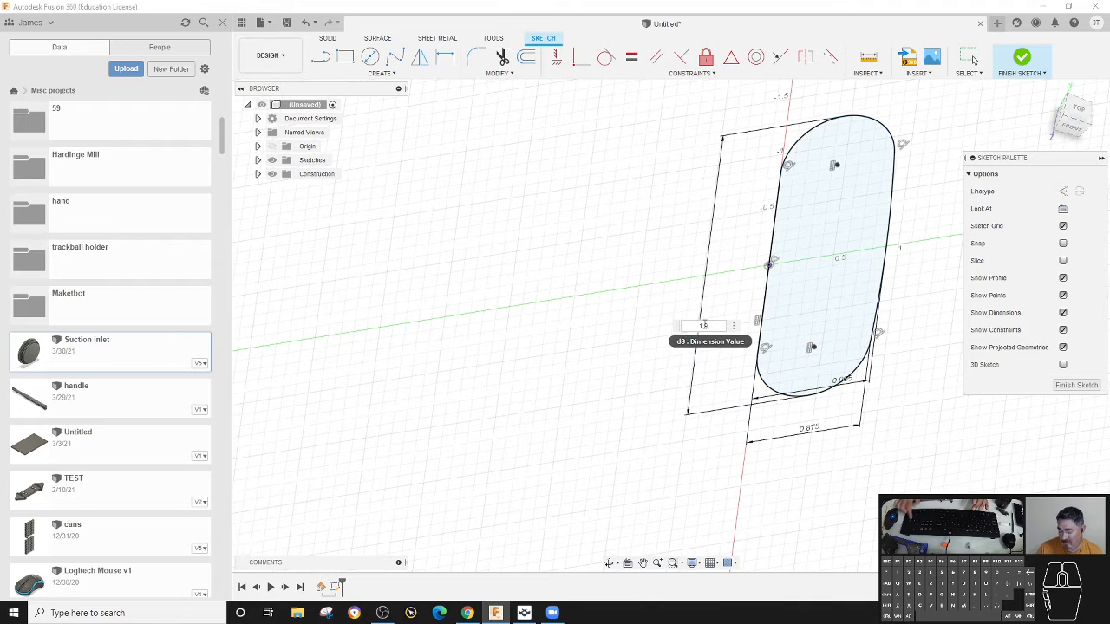
key(Return)
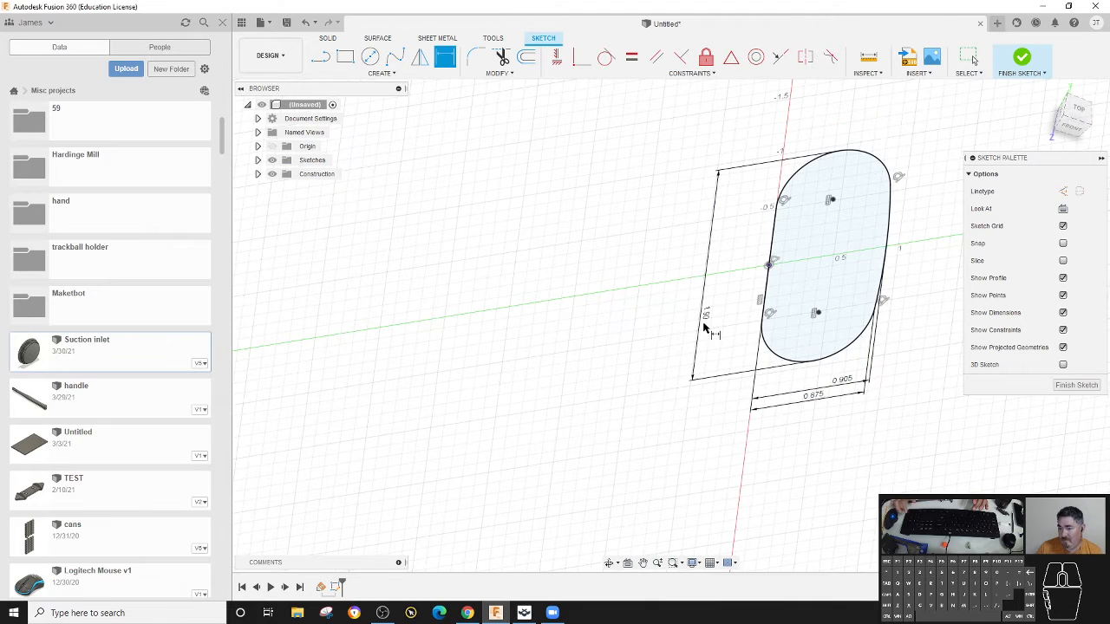
Step: Finish the sketch and extrude the rounded profile to one side by about 3.4 in as a new body
click(1020, 57)
click(1048, 90)
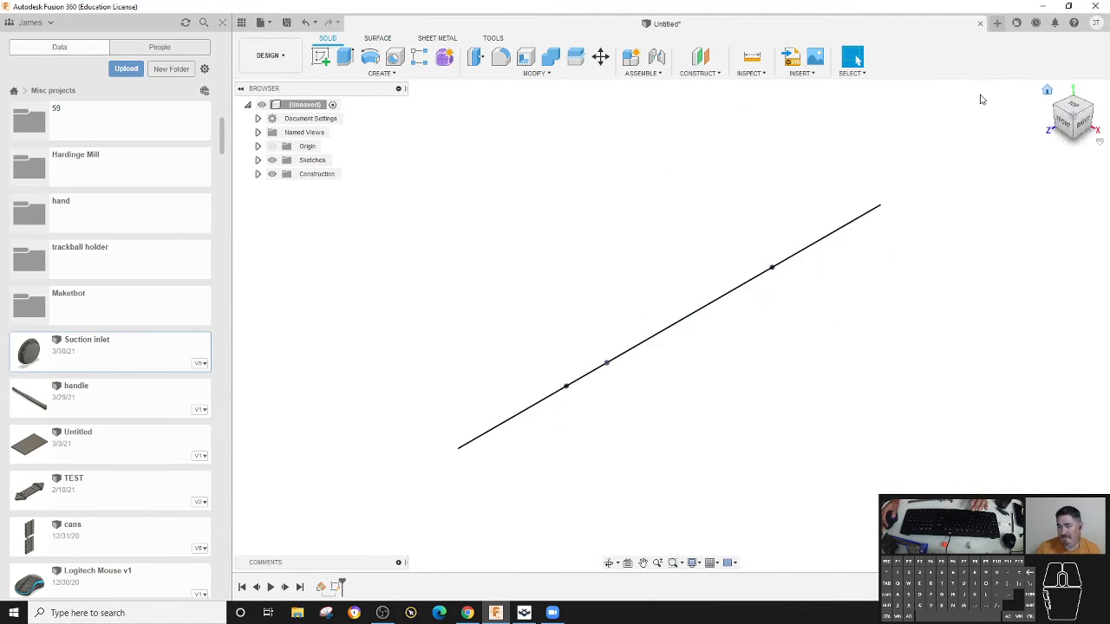
click(345, 57)
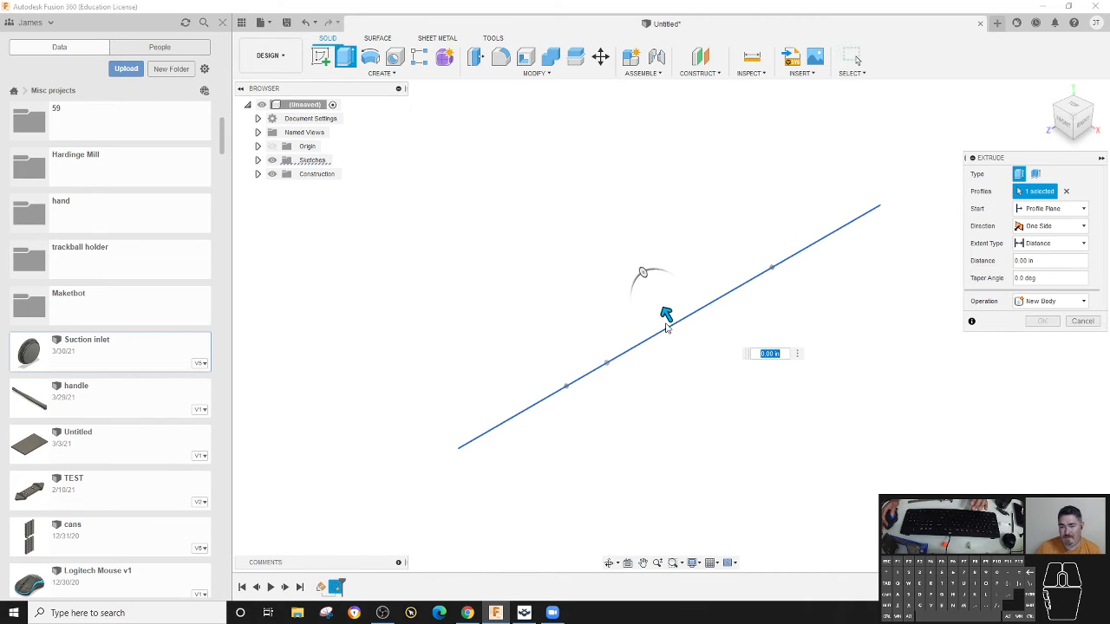
drag(666, 317, 566, 156)
drag(602, 202, 546, 102)
scroll(783, 349, down, 6)
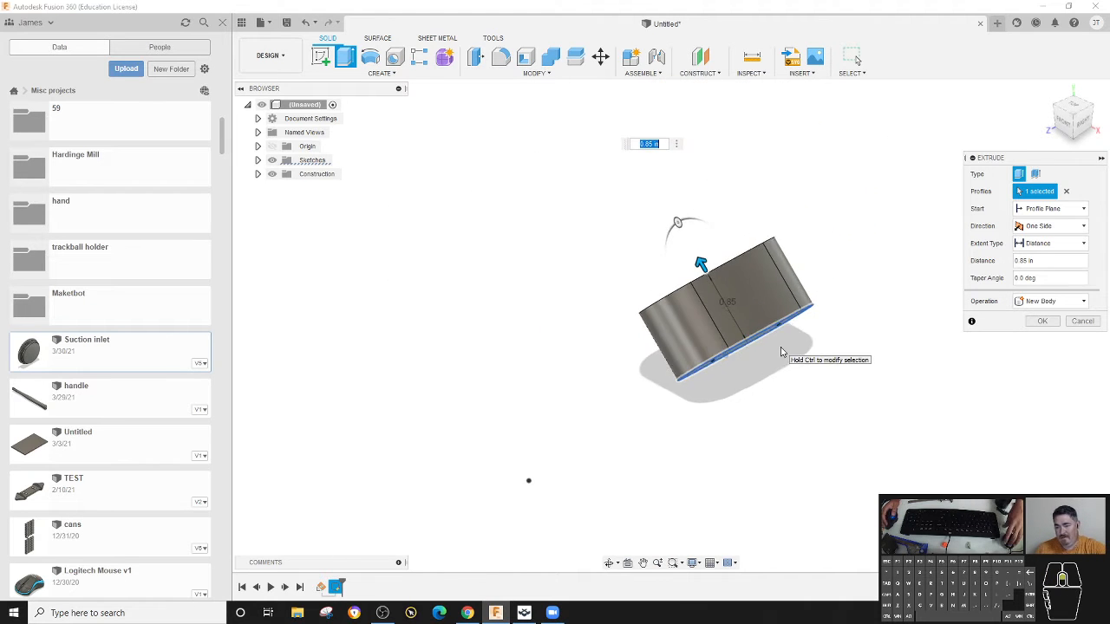
shift+middle_drag(783, 349, 837, 340)
drag(712, 299, 478, 165)
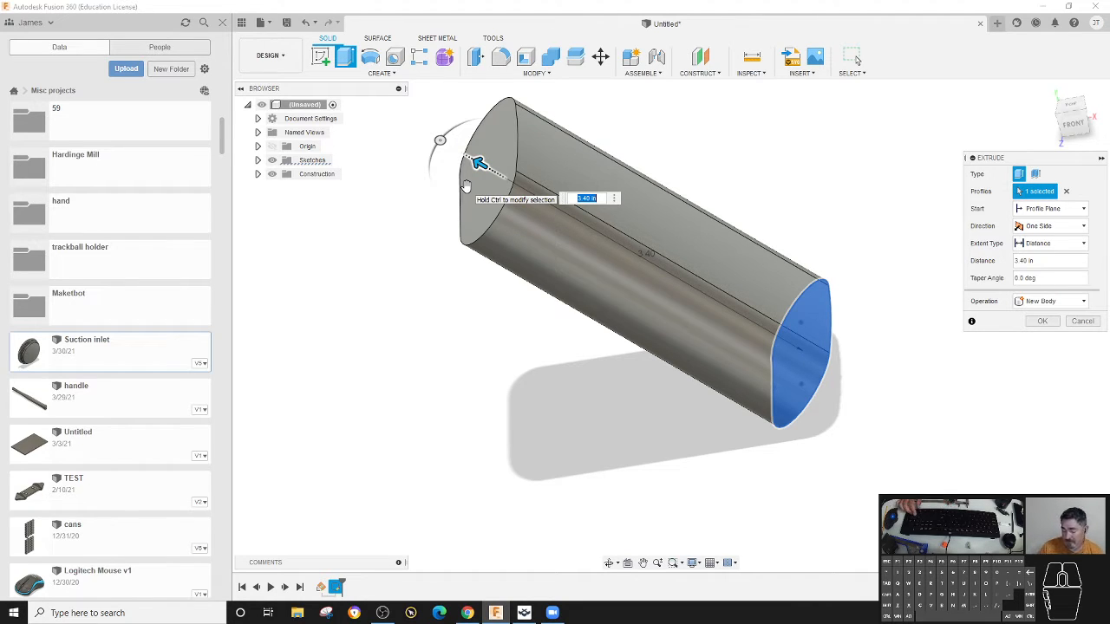
key(Return)
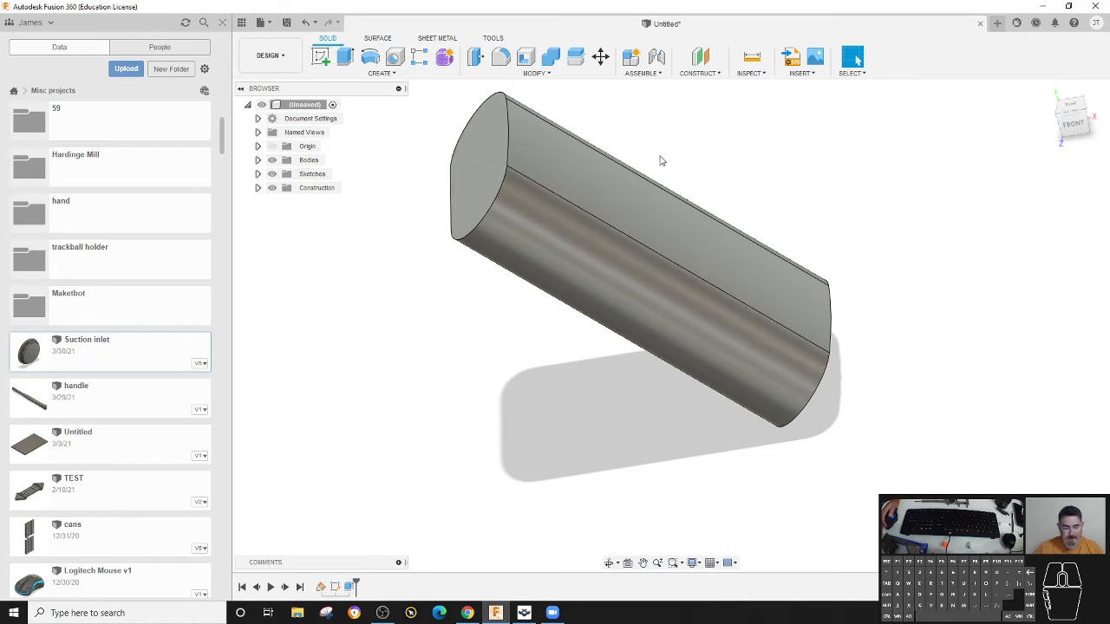
shift+middle_drag(661, 161, 689, 299)
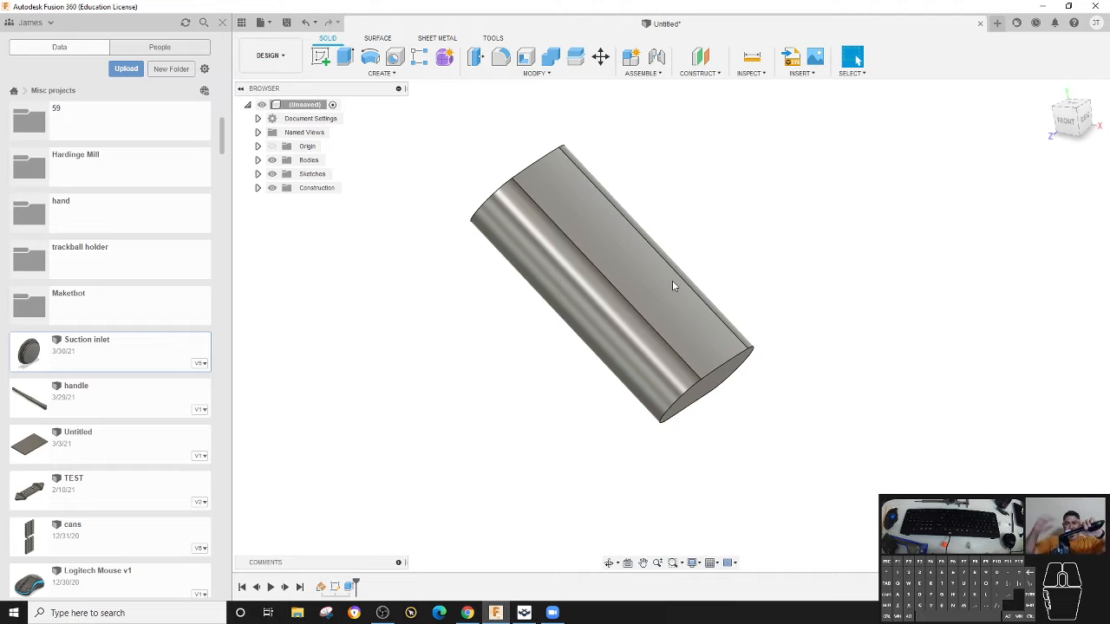